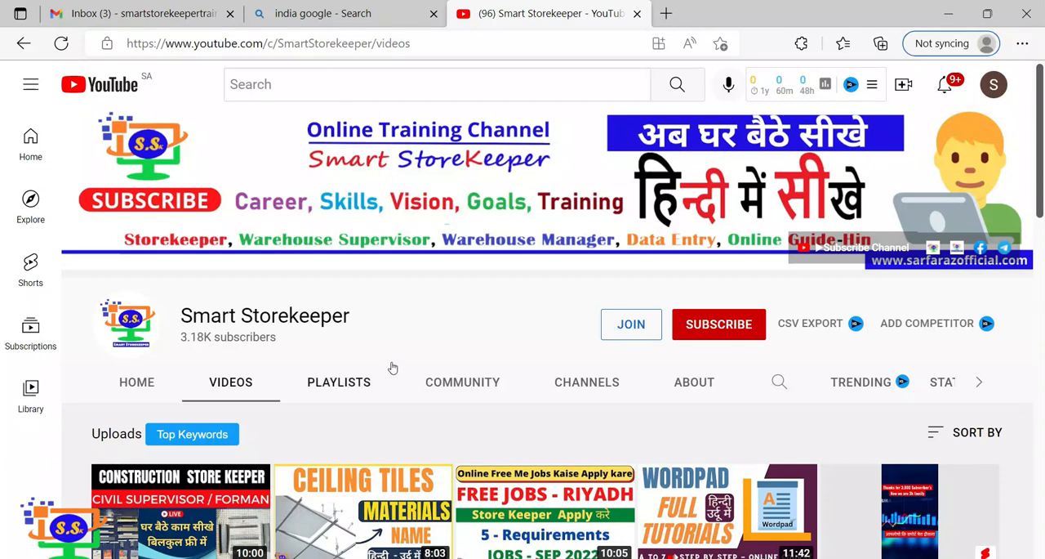
left_click(625, 327)
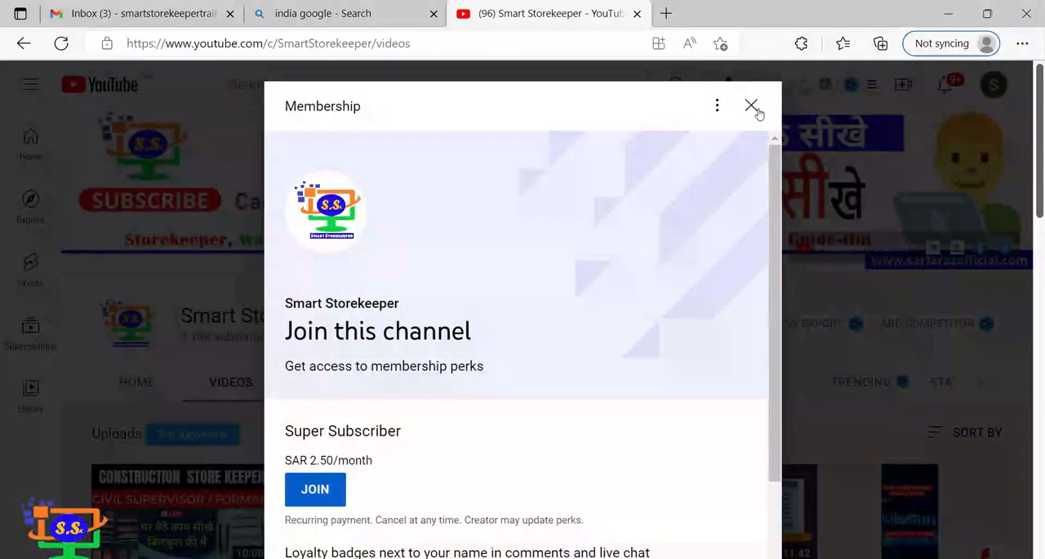
left_click(751, 107)
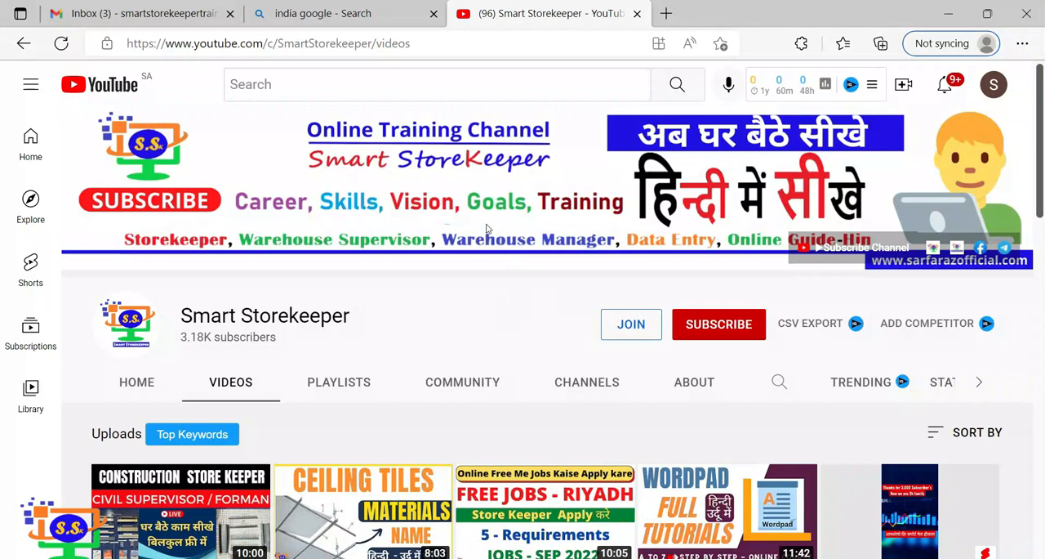
Search the web for "gmail" in a new browser tab and open the Gmail inbox from the results.
left_click(665, 13)
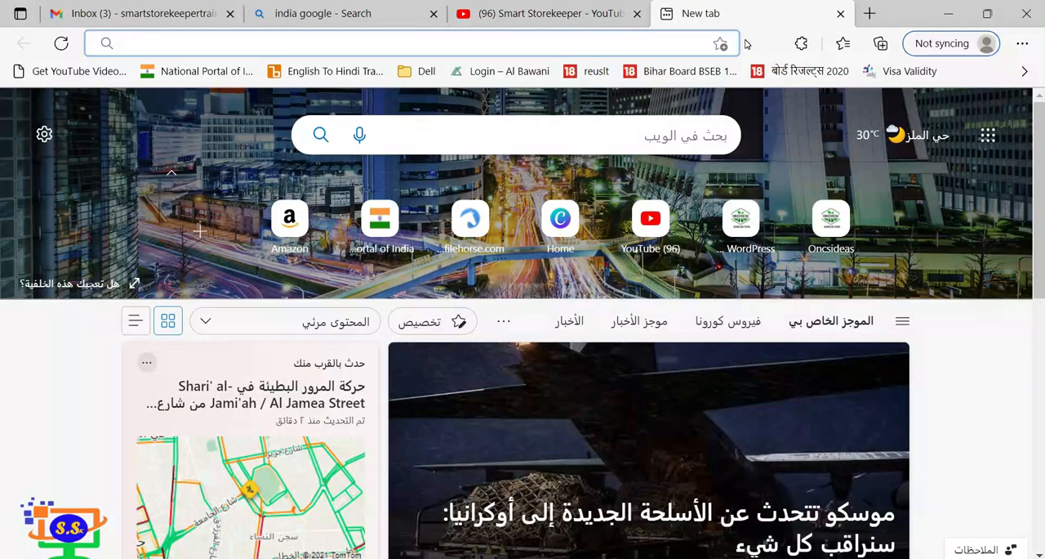
type("gmail")
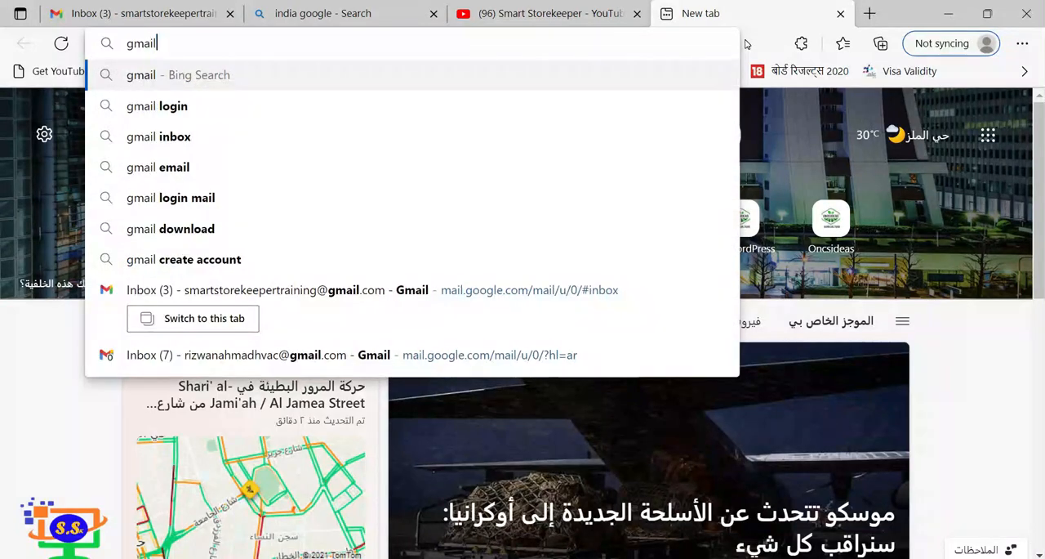
key("Return")
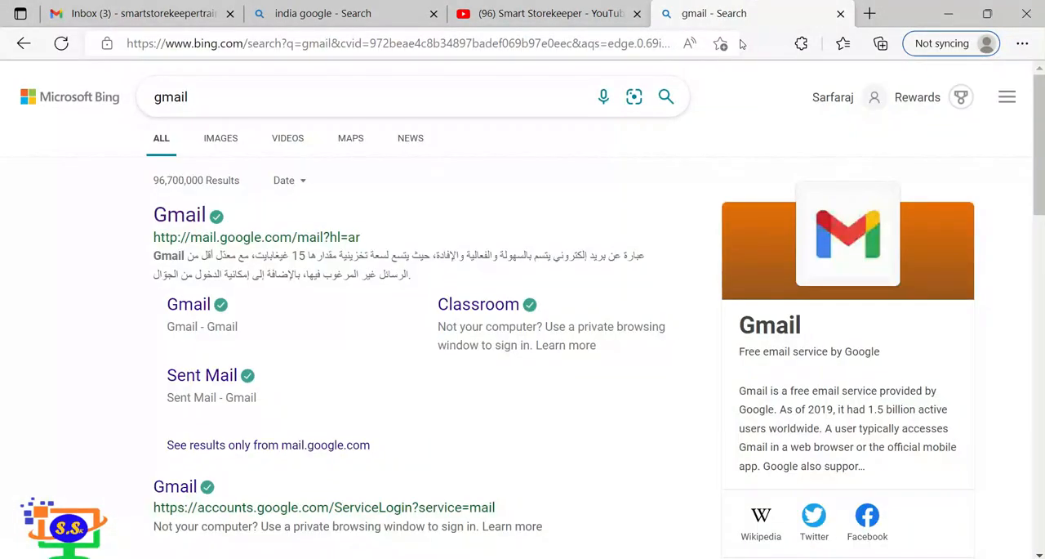
left_click(187, 217)
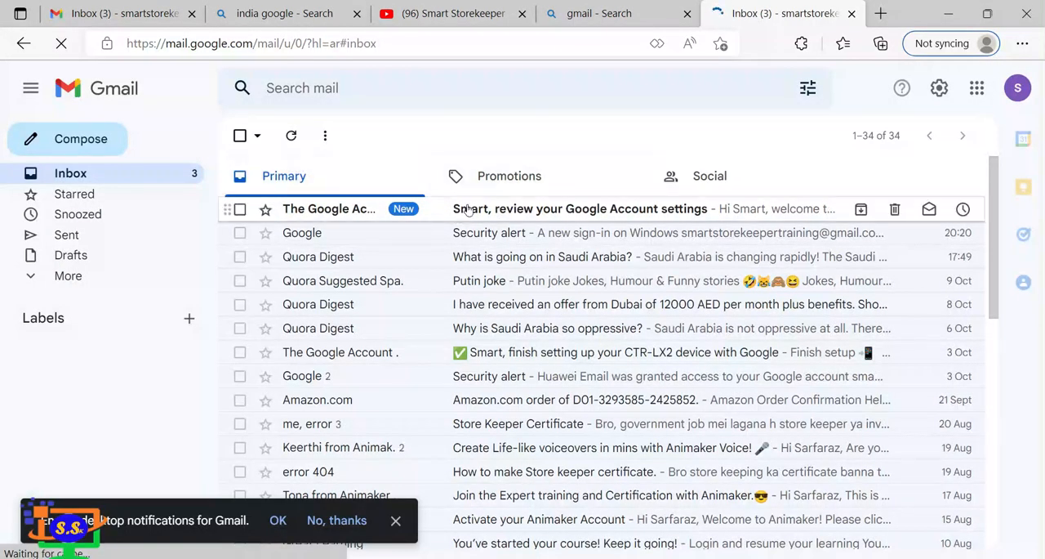
Reopen Gmail from the Google apps list and close the leftover gmail search results tab.
left_click(344, 224)
left_click(24, 43)
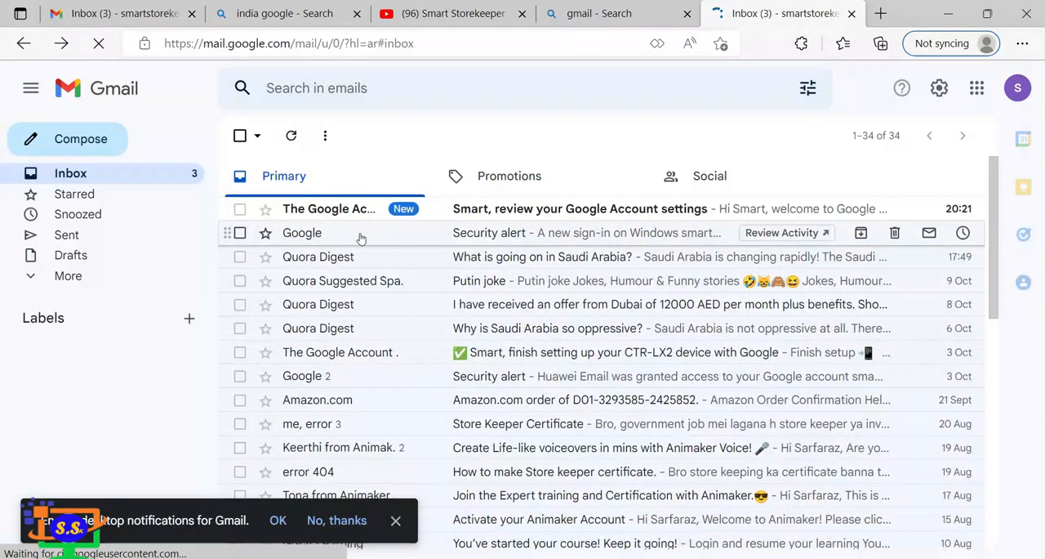
left_click(978, 90)
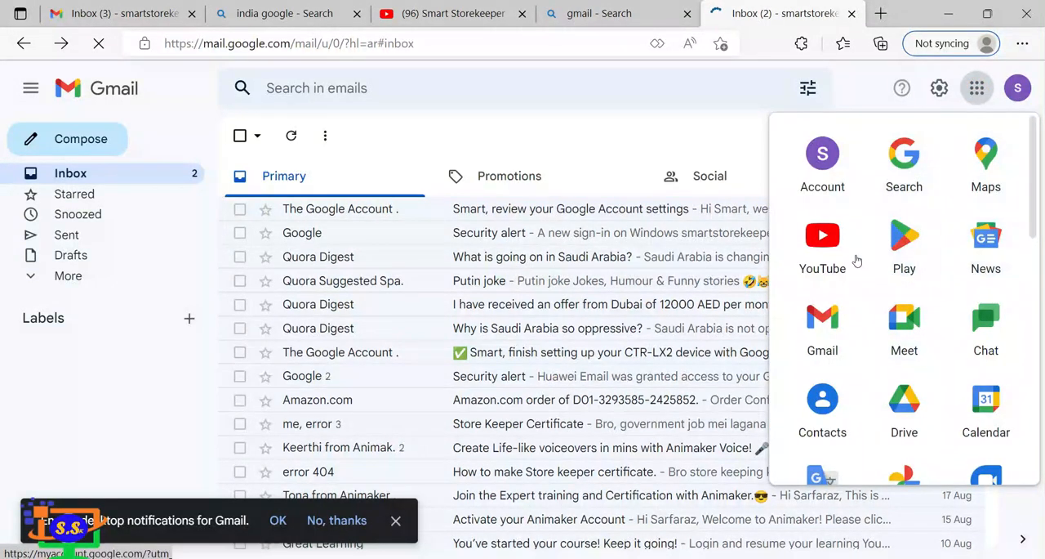
left_click(827, 325)
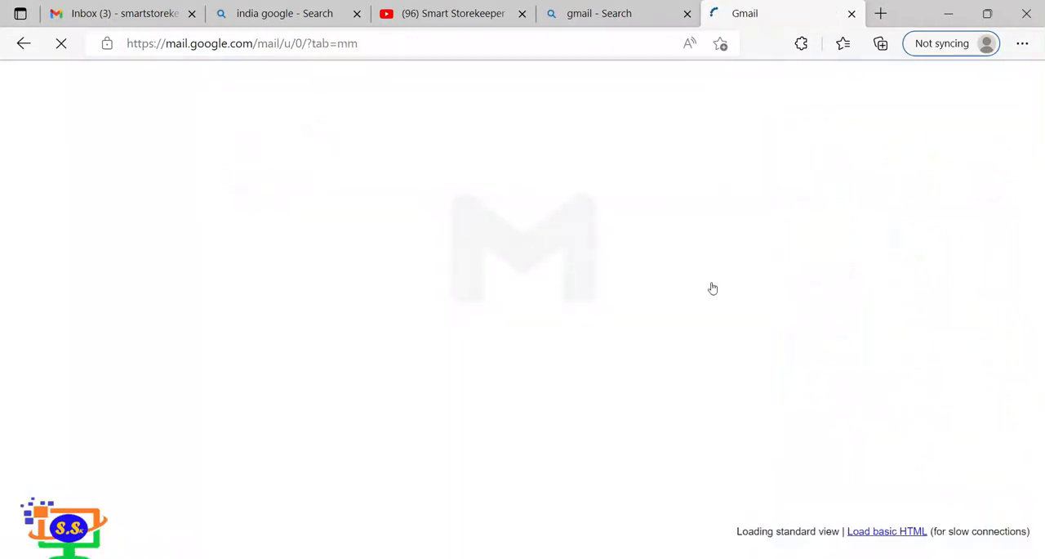
left_click(687, 13)
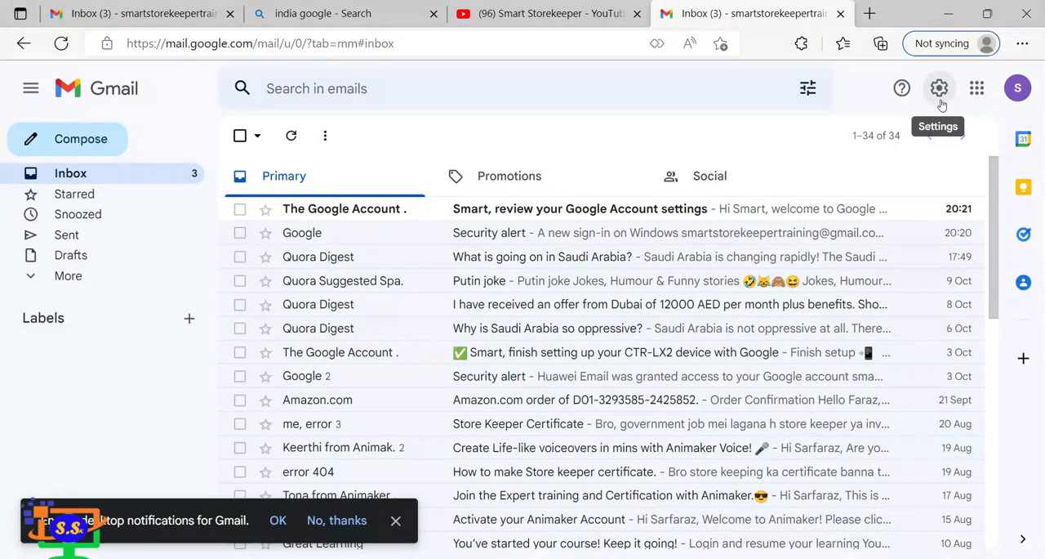
Open Gmail's quick settings and review the density, theme and inbox type options.
left_click(941, 102)
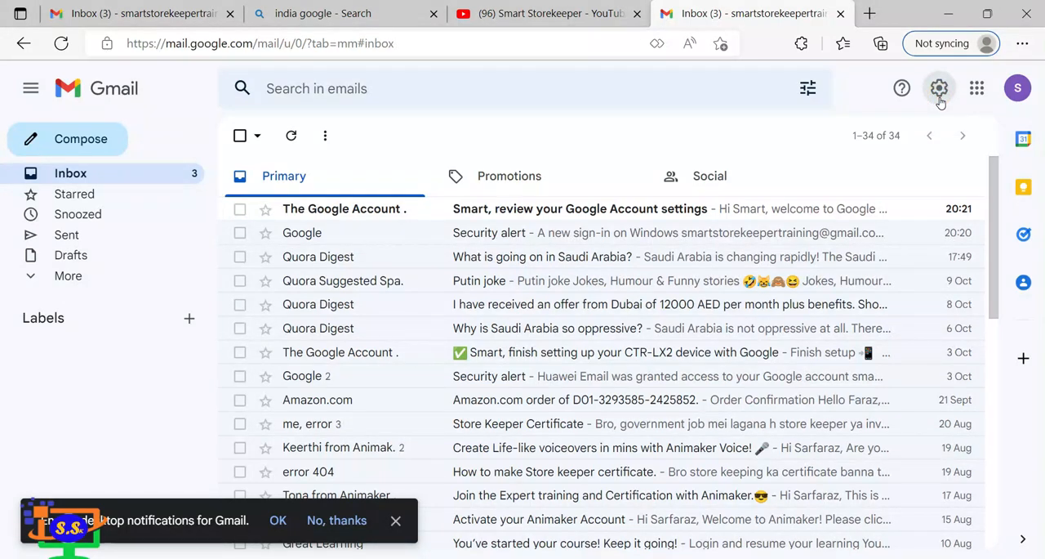
left_click(939, 89)
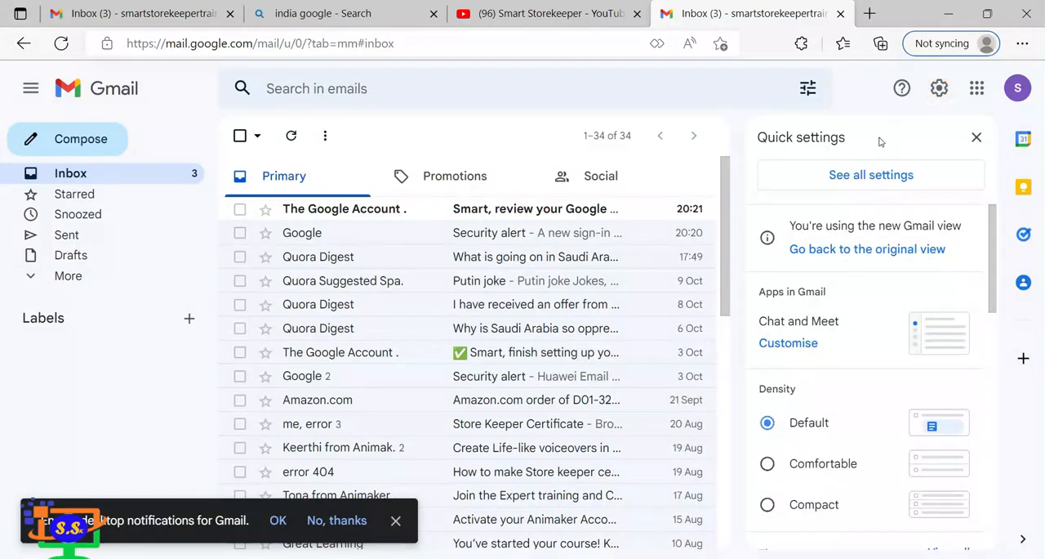
scroll(872, 300, "down", 1)
scroll(872, 302, "down", 2)
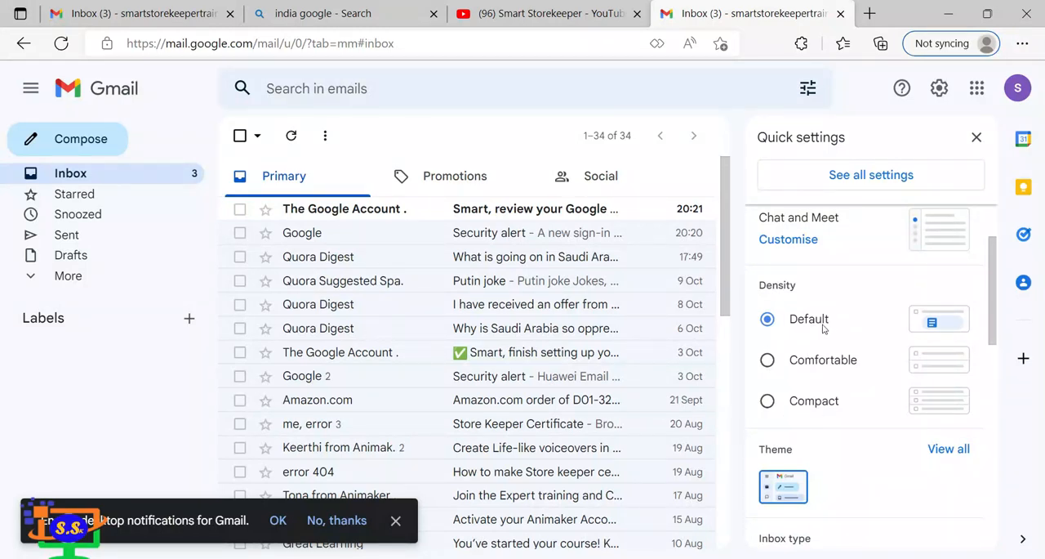
scroll(825, 324, "down", 3)
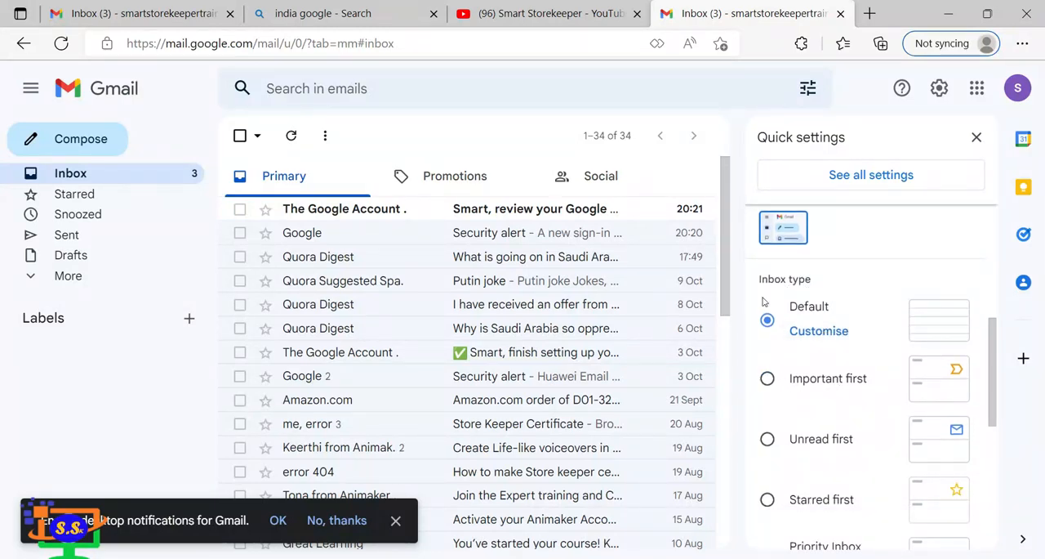
scroll(379, 261, "down", 9)
scroll(378, 263, "up", 1)
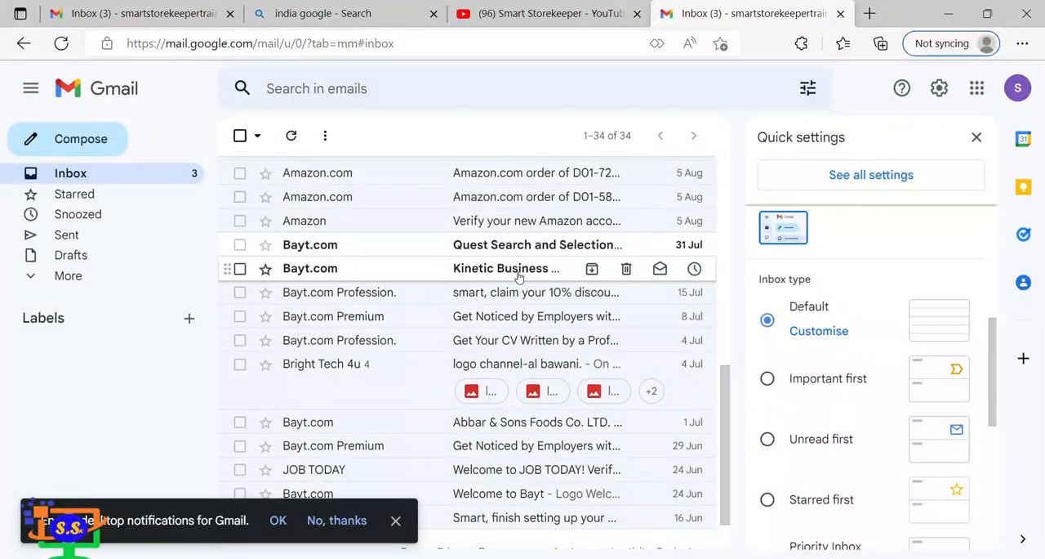
scroll(518, 276, "down", 1)
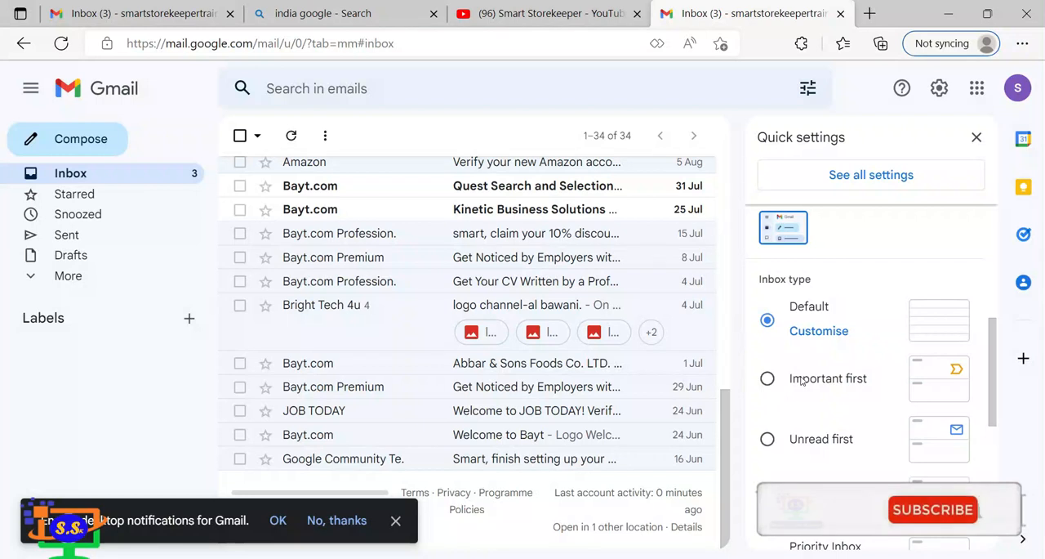
Try the Unread first inbox type, then restore the Default type and close the quick settings.
left_click(767, 439)
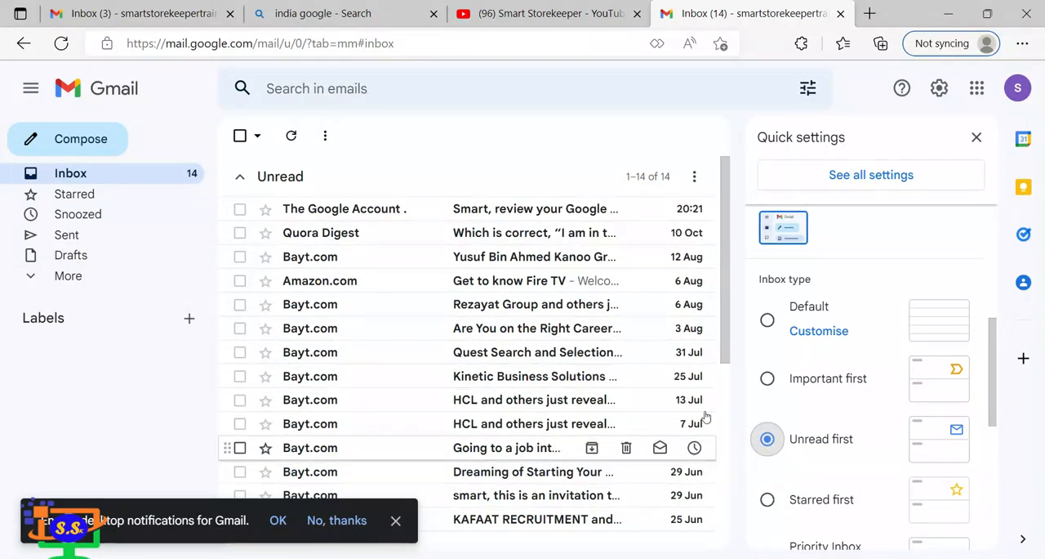
left_click(767, 321)
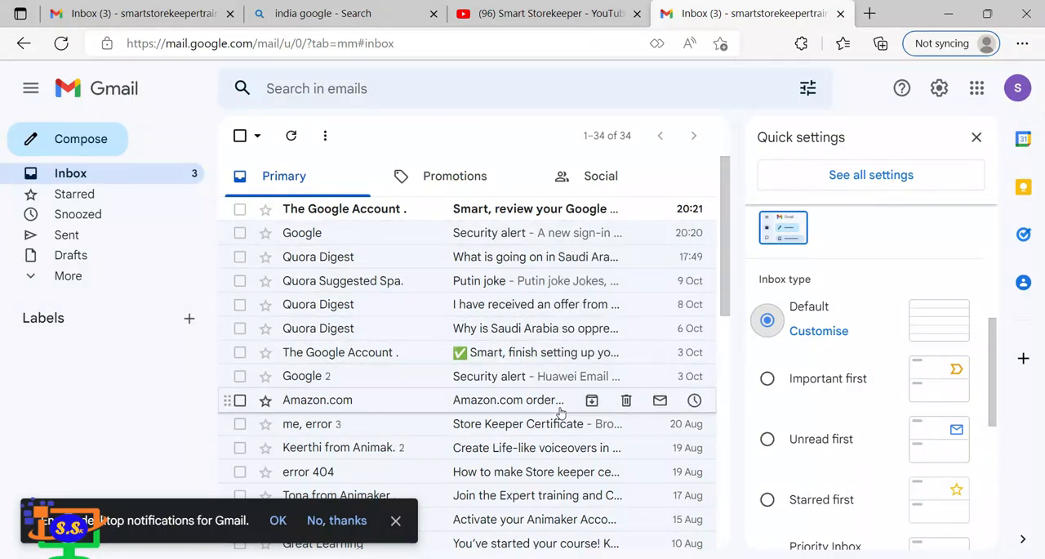
left_click(976, 138)
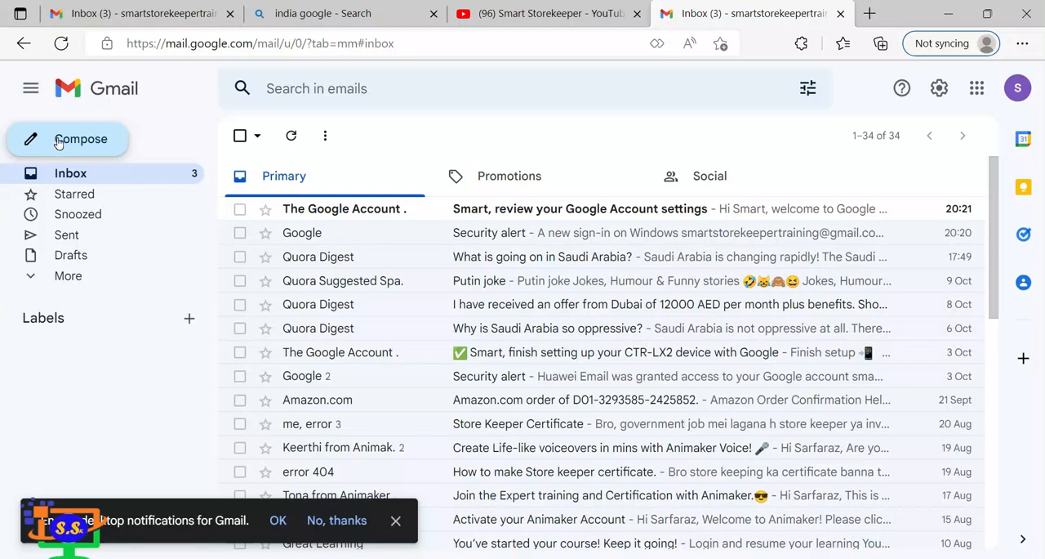
Start a new email message and dismiss the desktop notification and scheduled sending prompts.
left_click(58, 143)
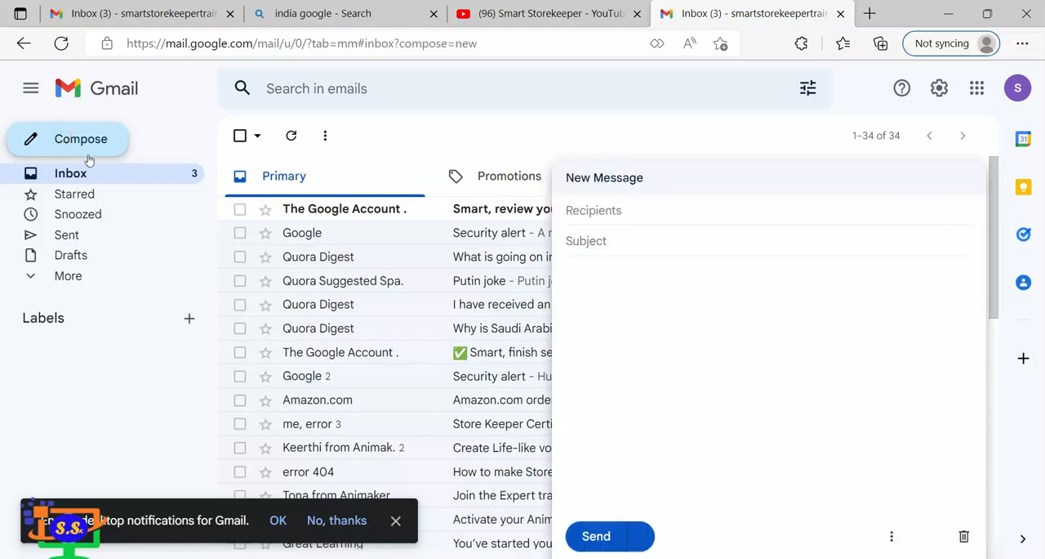
left_click(395, 521)
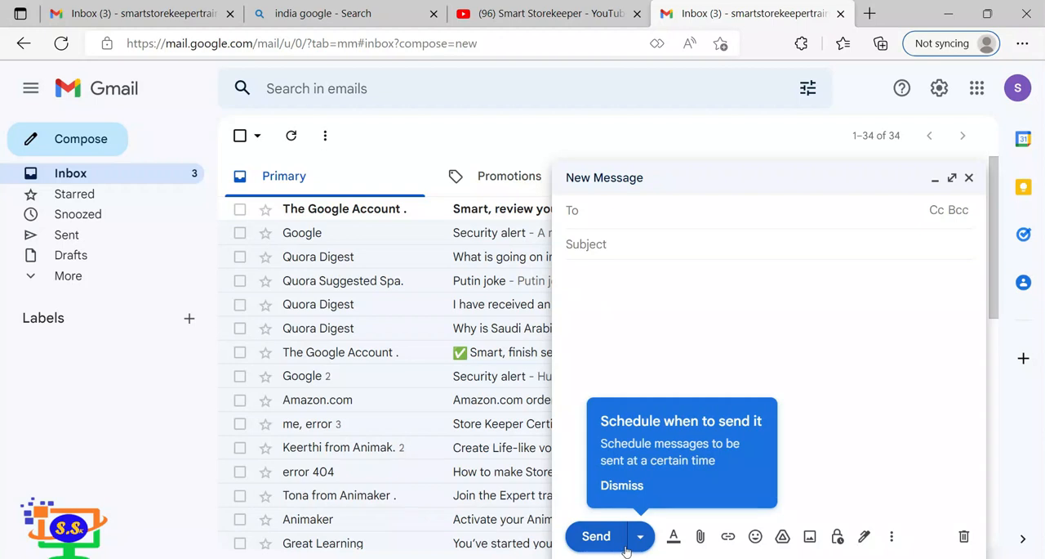
left_click(625, 487)
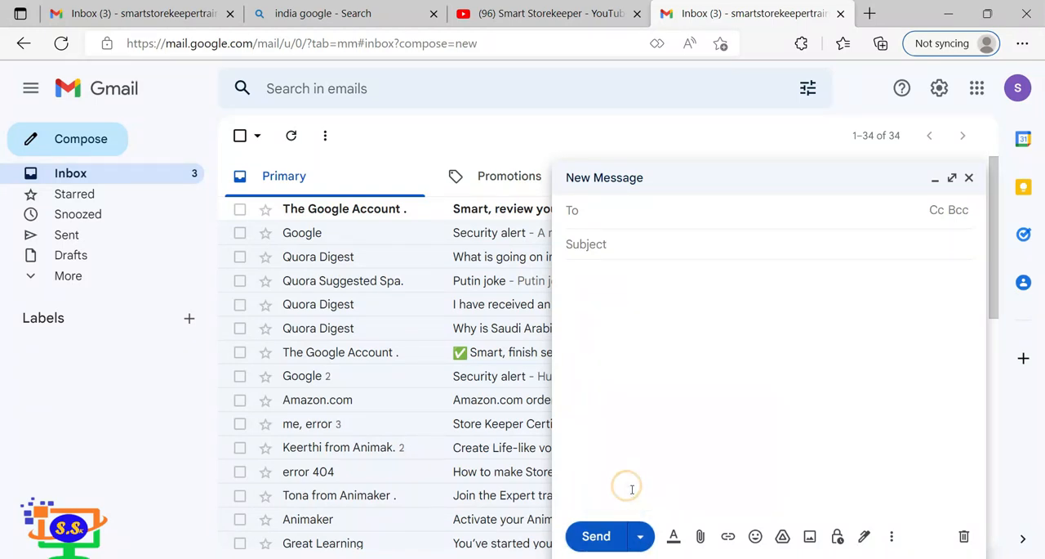
left_click(659, 211)
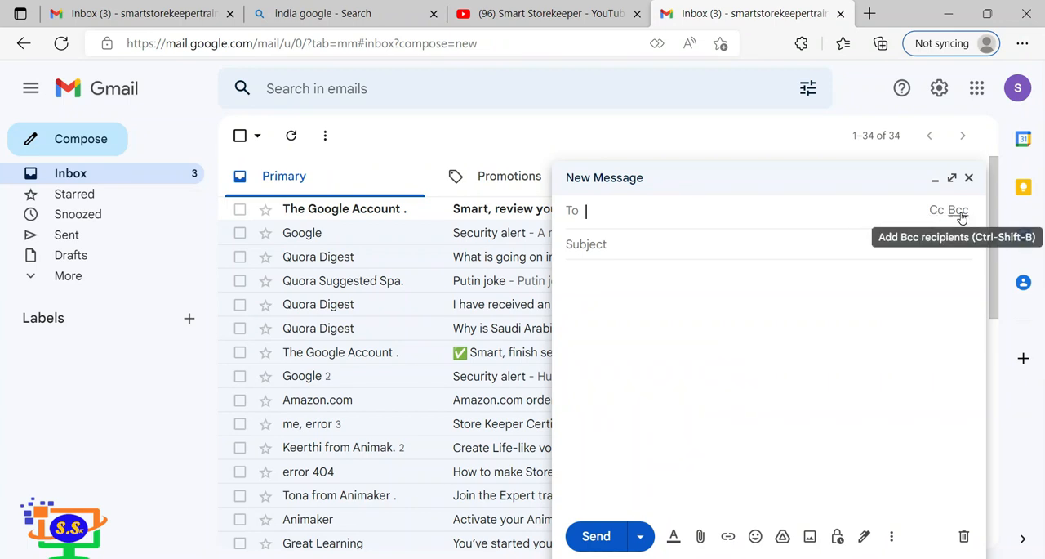
left_click(659, 241)
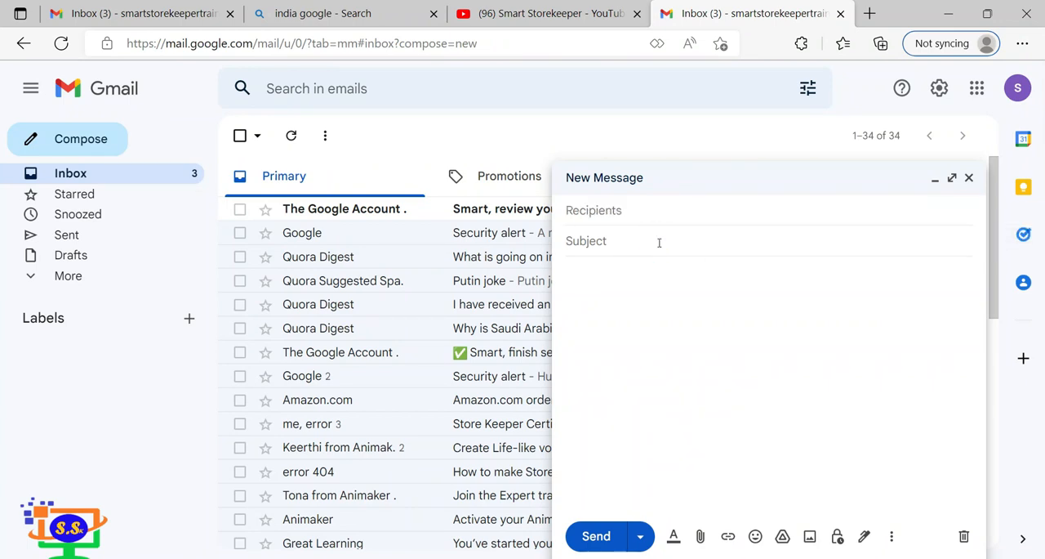
left_click(659, 242)
Add the administrator's email address as the main recipient of the new message.
left_click(656, 210)
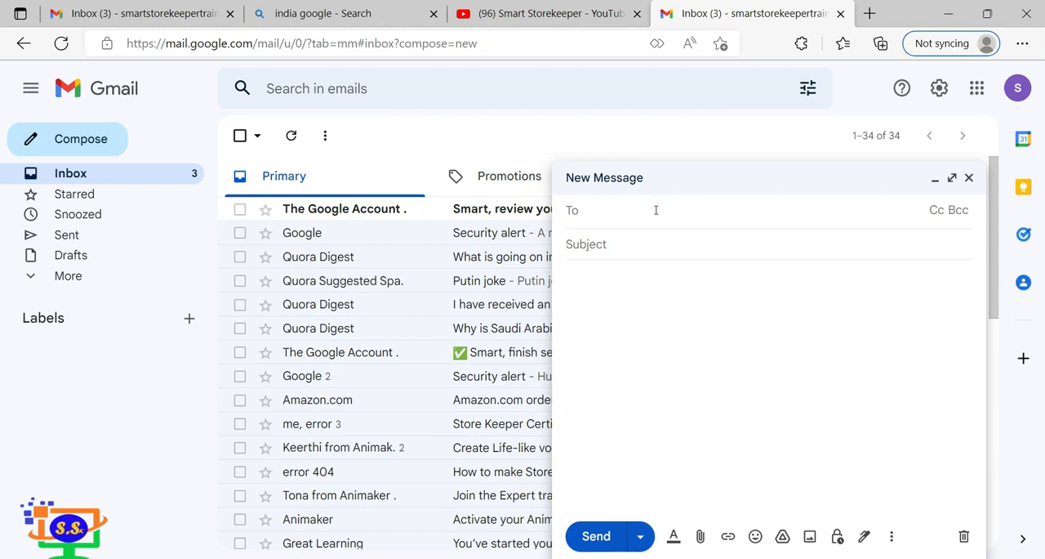
type("demo")
type("@")
key("BackSpace")
key("BackSpace")
key("BackSpace")
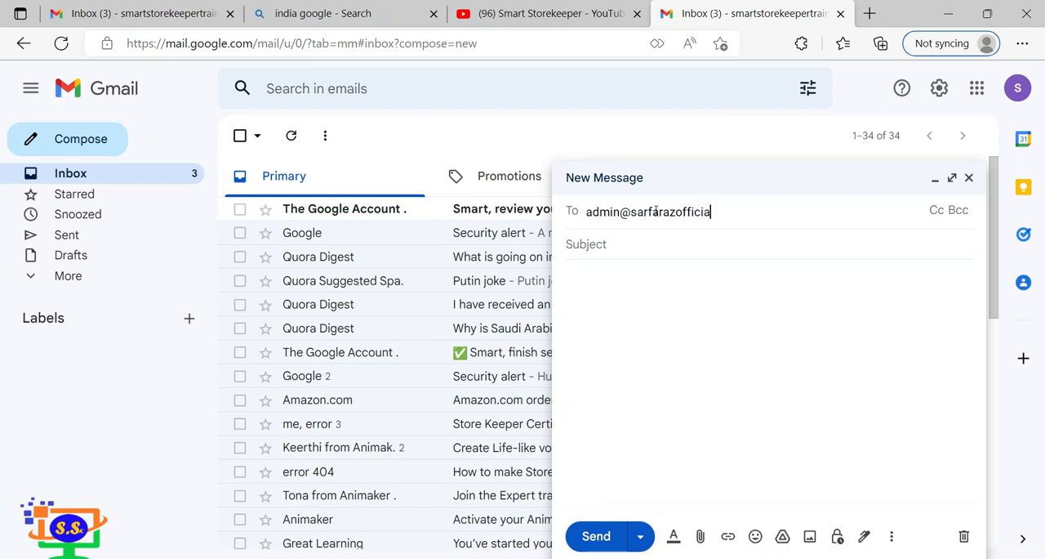
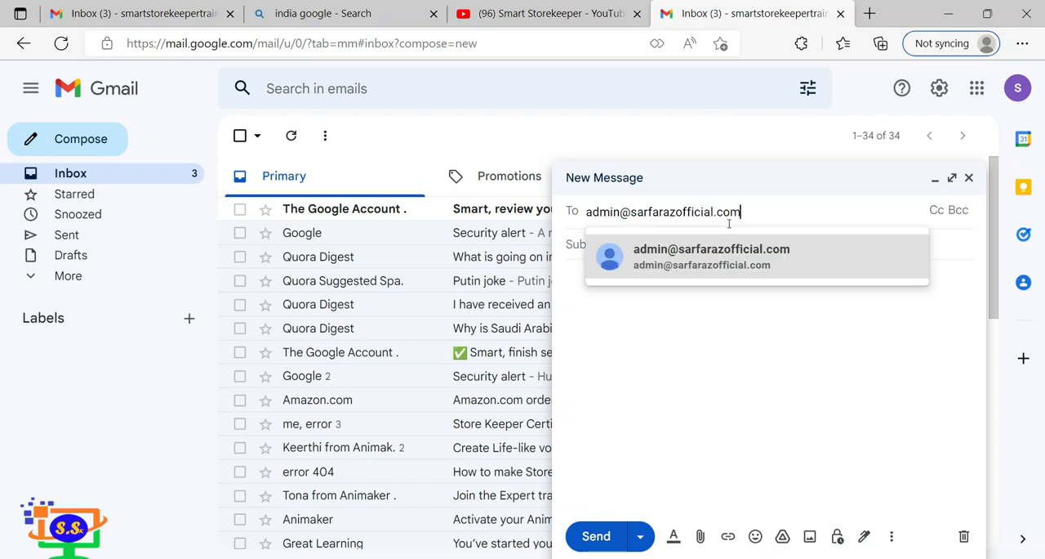
left_click(760, 264)
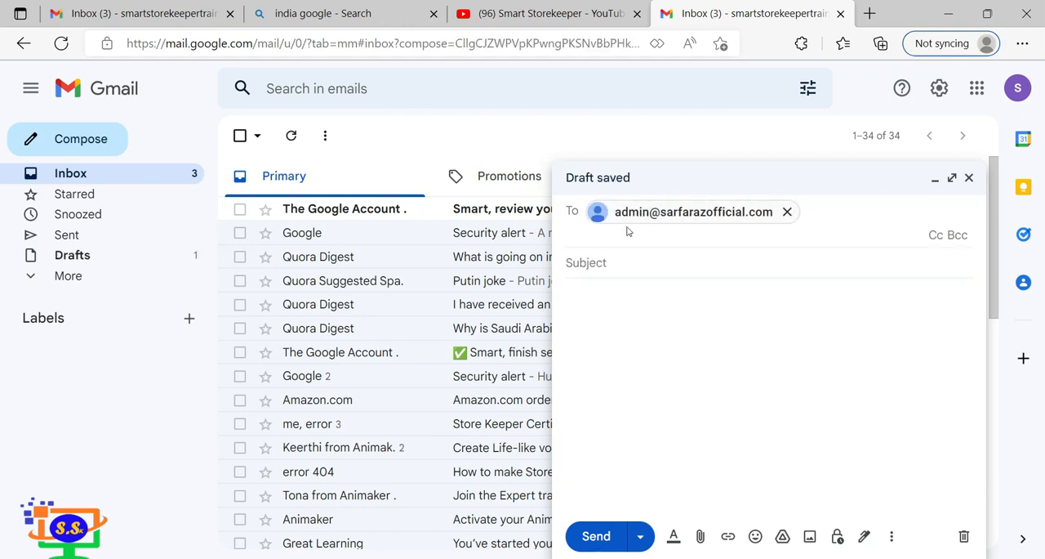
Show the Cc line in the new message and add the manager's email address as a copy recipient.
mouse_move(604, 222)
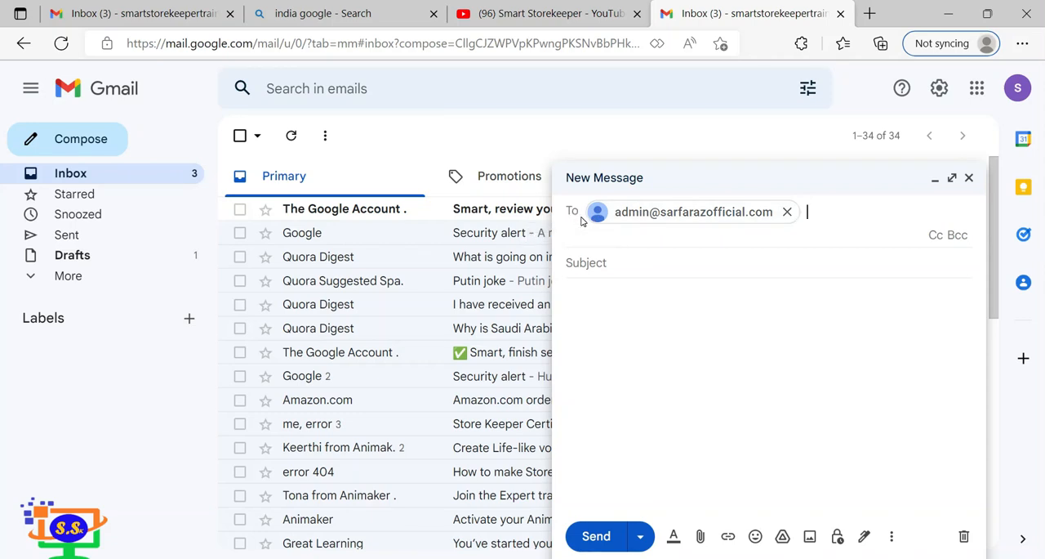
left_click(932, 235)
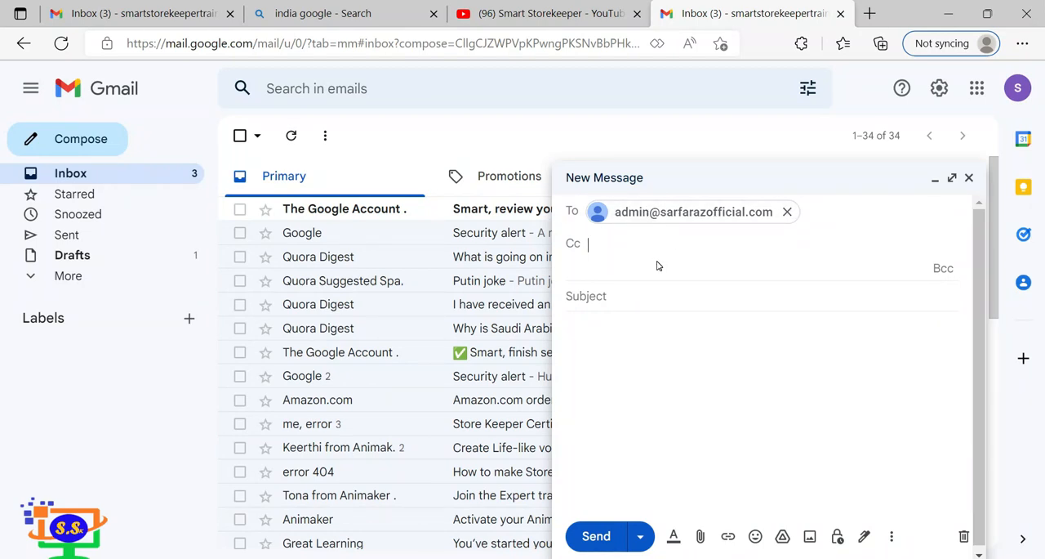
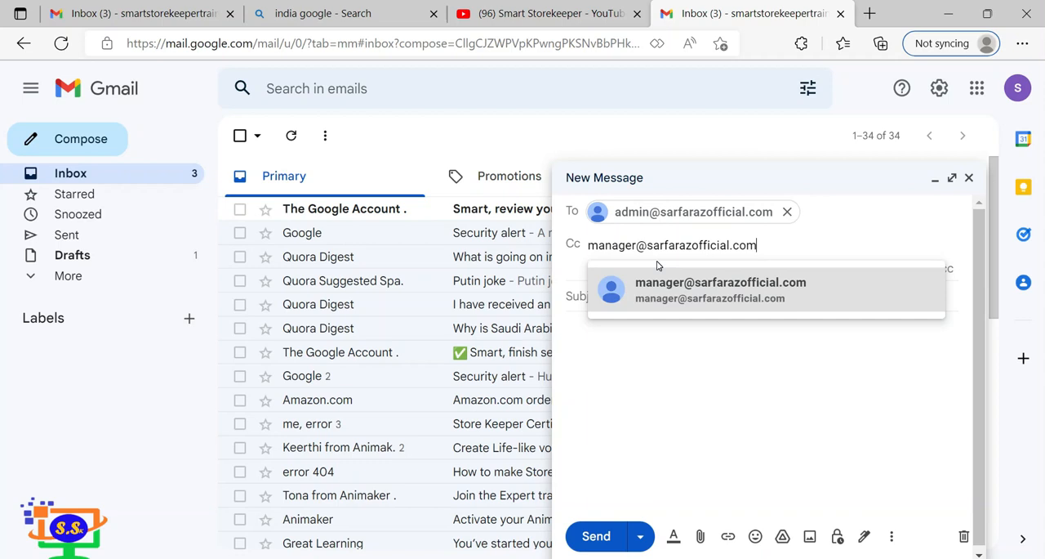
left_click(671, 299)
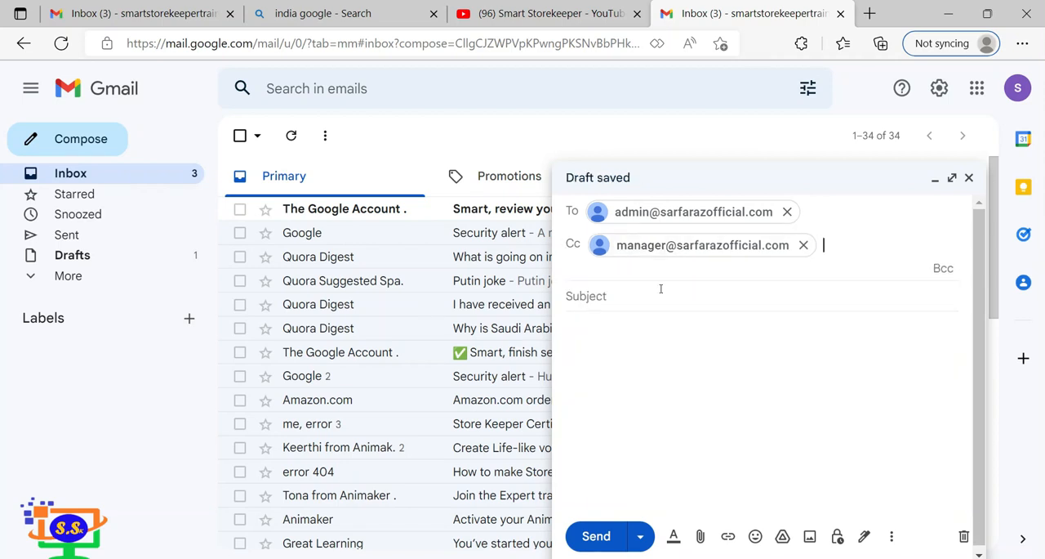
left_click(710, 265)
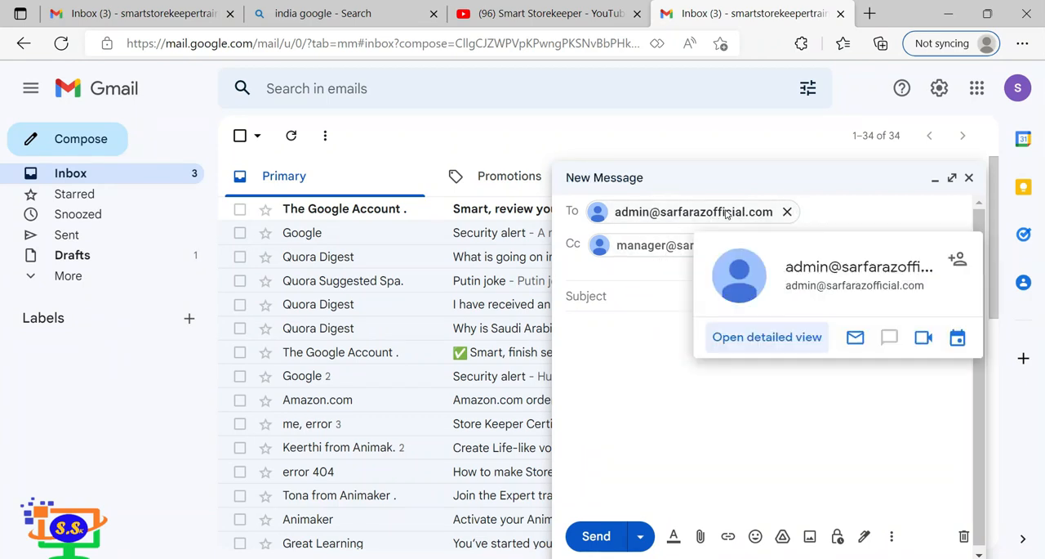
mouse_move(650, 250)
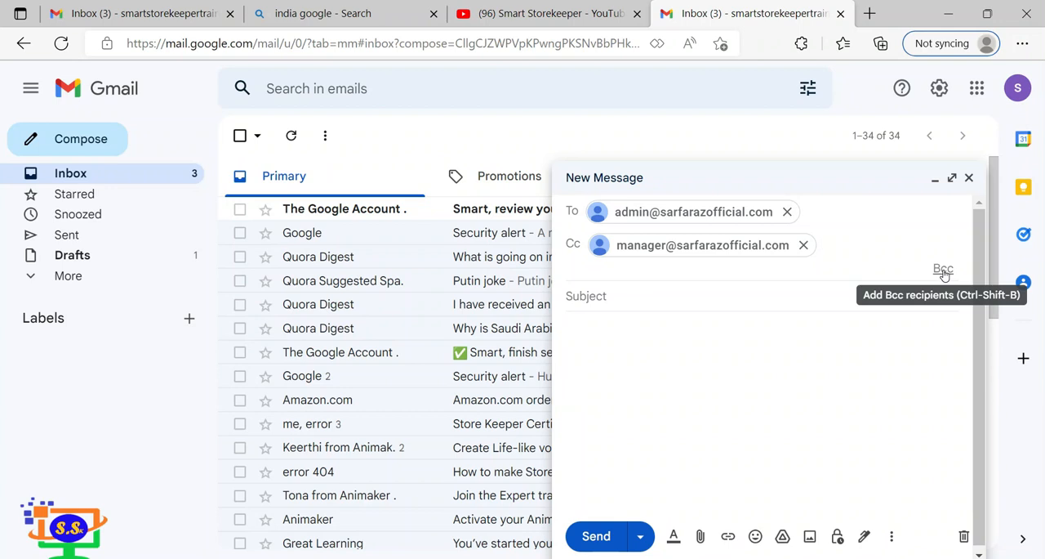
Show the Bcc line in the new message and add the demo email address as a blind copy recipient.
left_click(944, 269)
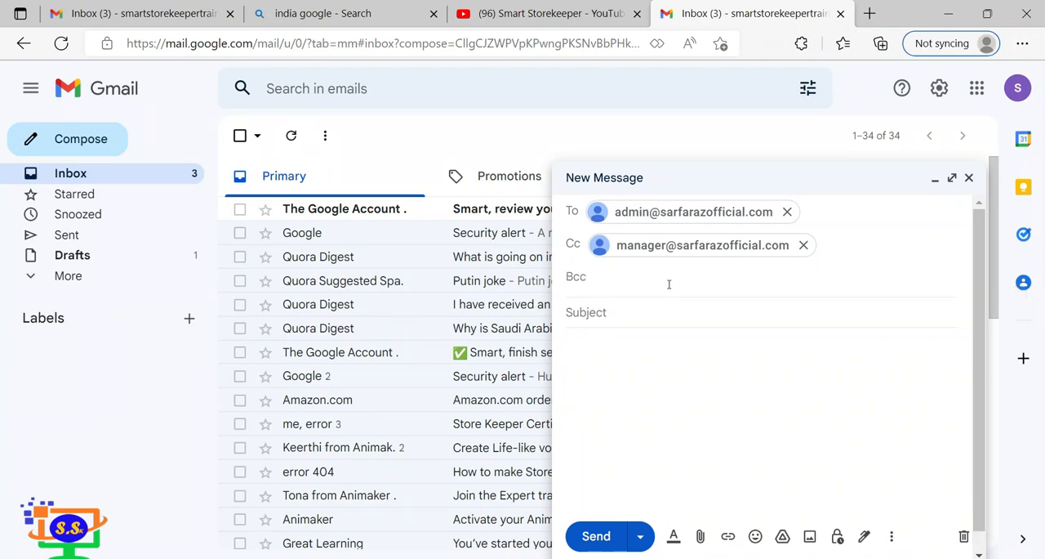
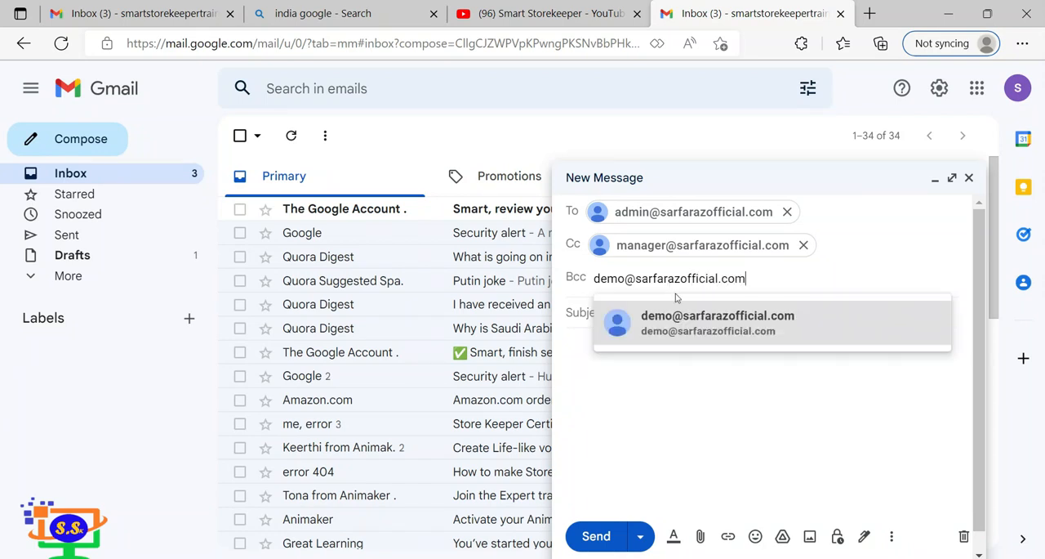
left_click(704, 333)
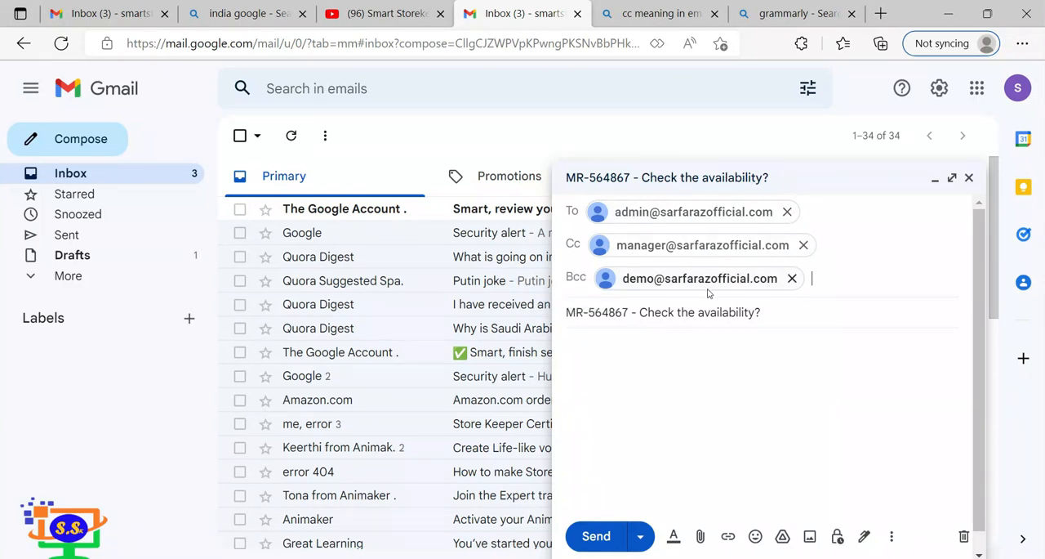
Begin the message body with the greeting "Dear Mr." followed by the recipient's name and a comma, leaving a blank line below.
left_click(682, 345)
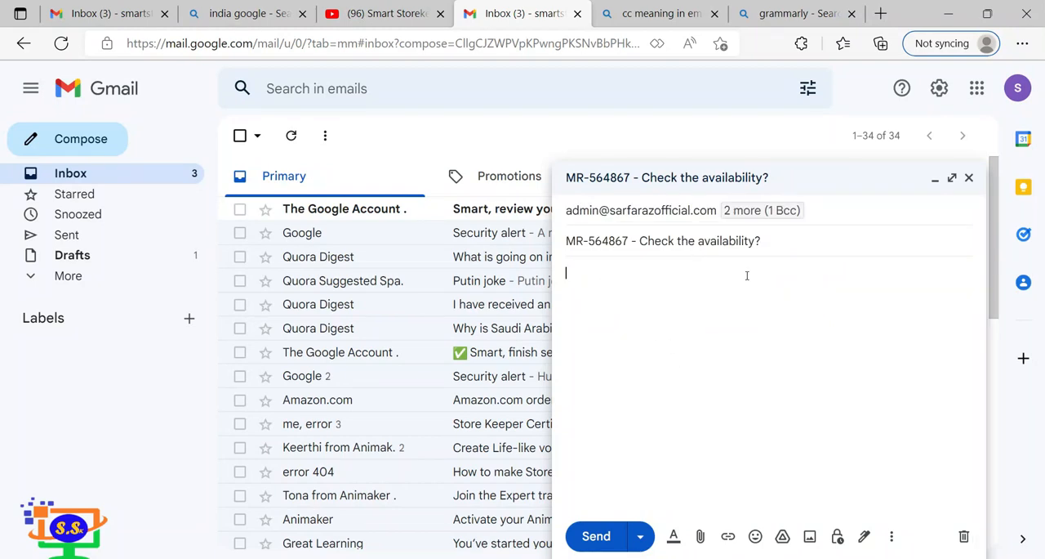
type("Dear")
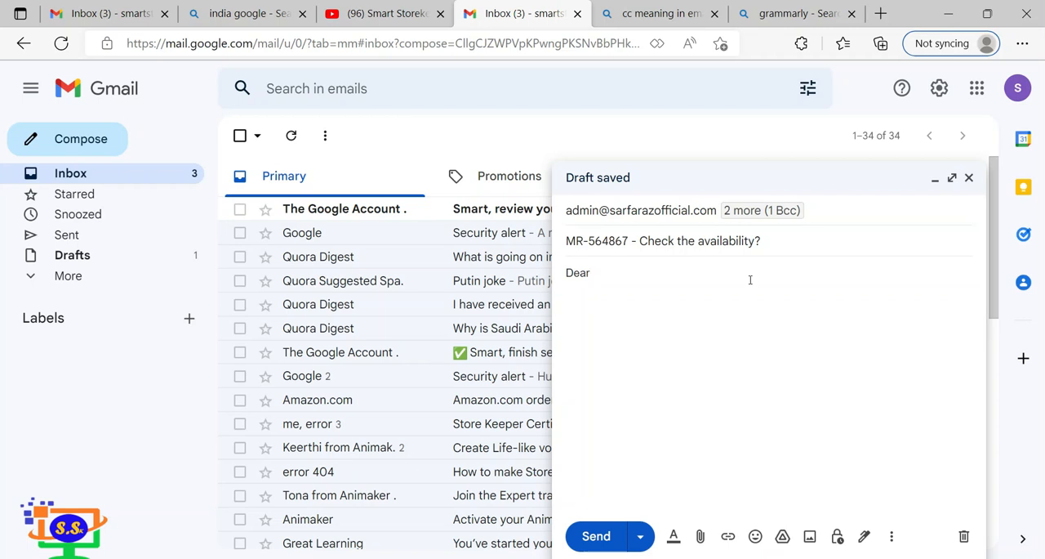
type("MR")
key("BackSpace")
key("BackSpace")
type("r.")
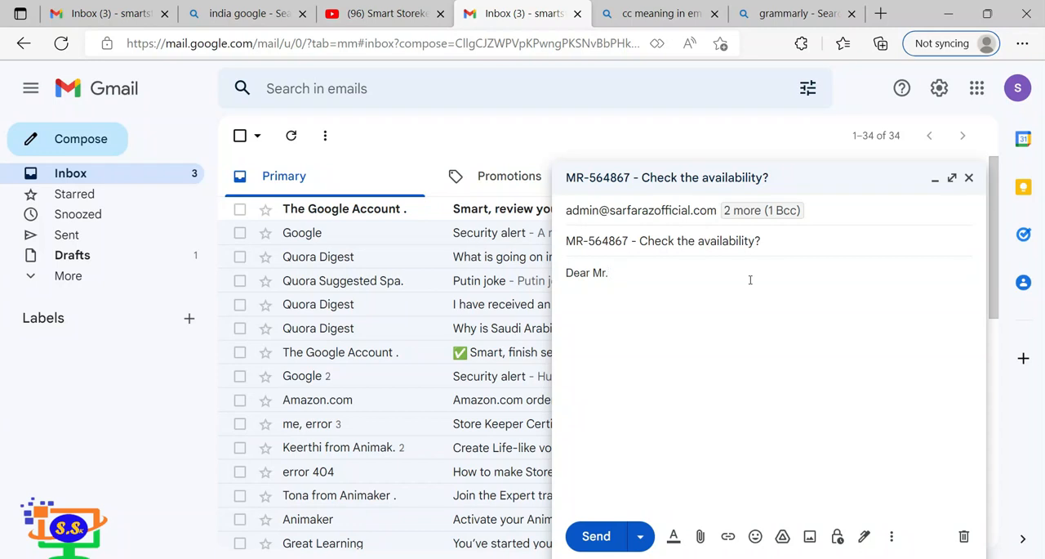
type("s Sarfaraz,")
key("Return")
key("Return")
Write "Regarding", the MR number from the subject, and ", Kindly find the attached file and check the availability," below the greeting.
type("Regarding e")
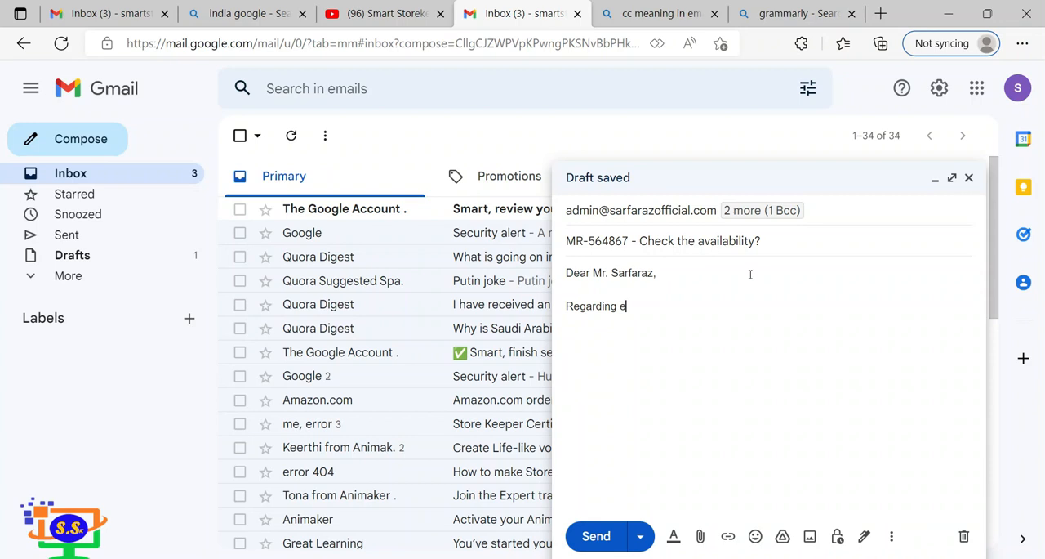
key("BackSpace")
type("MR-")
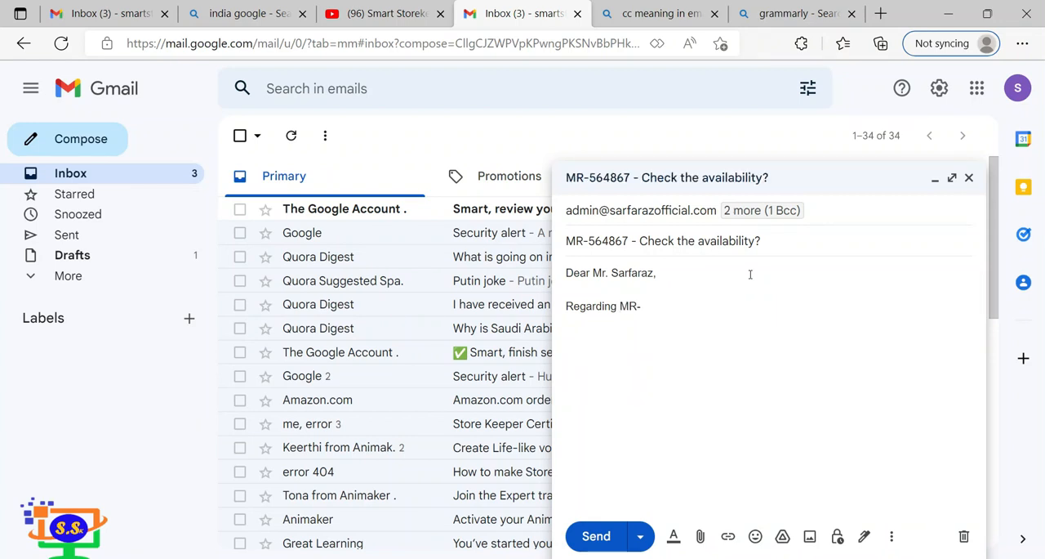
type("564867")
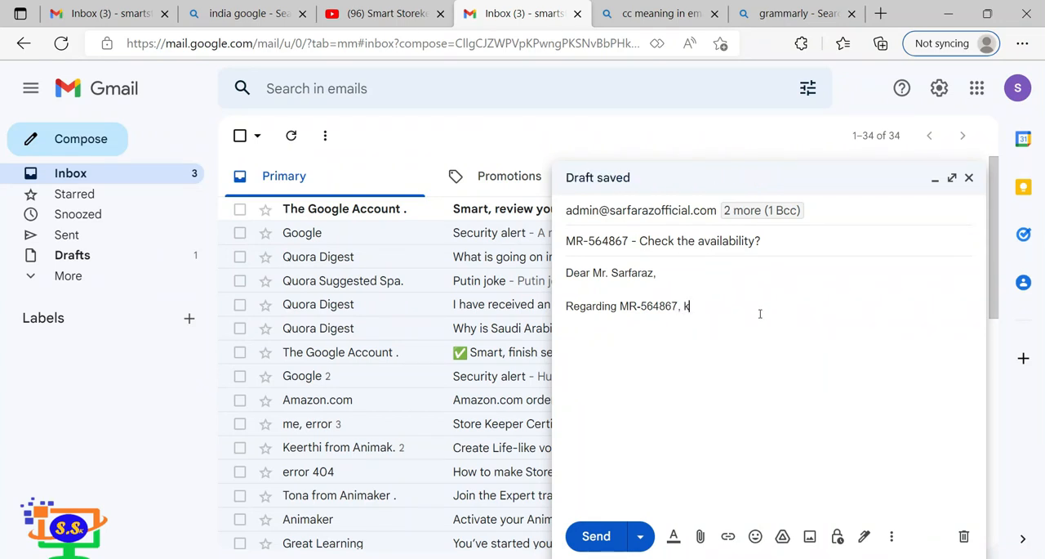
type(", Kindly find the attached file")
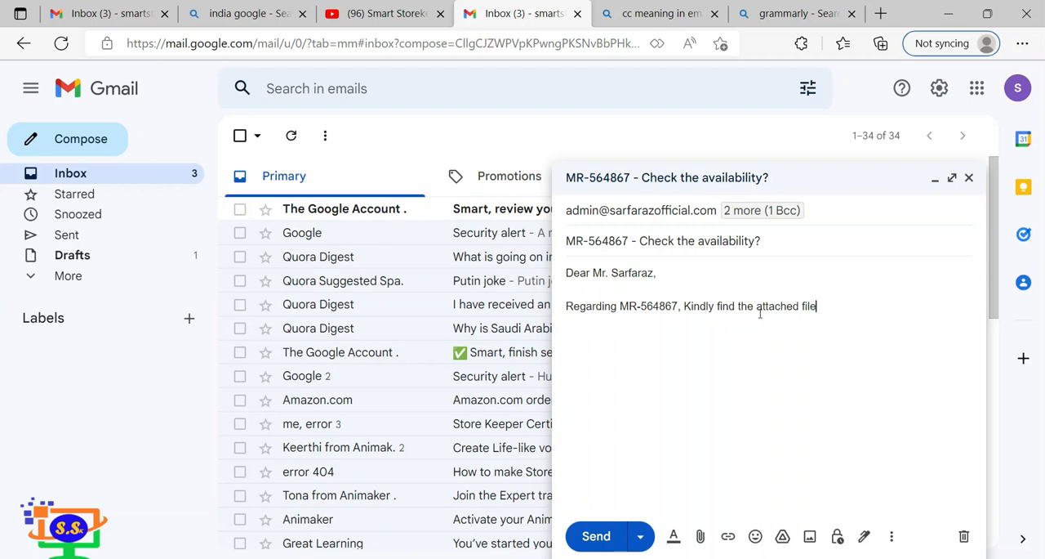
type(" and check the av")
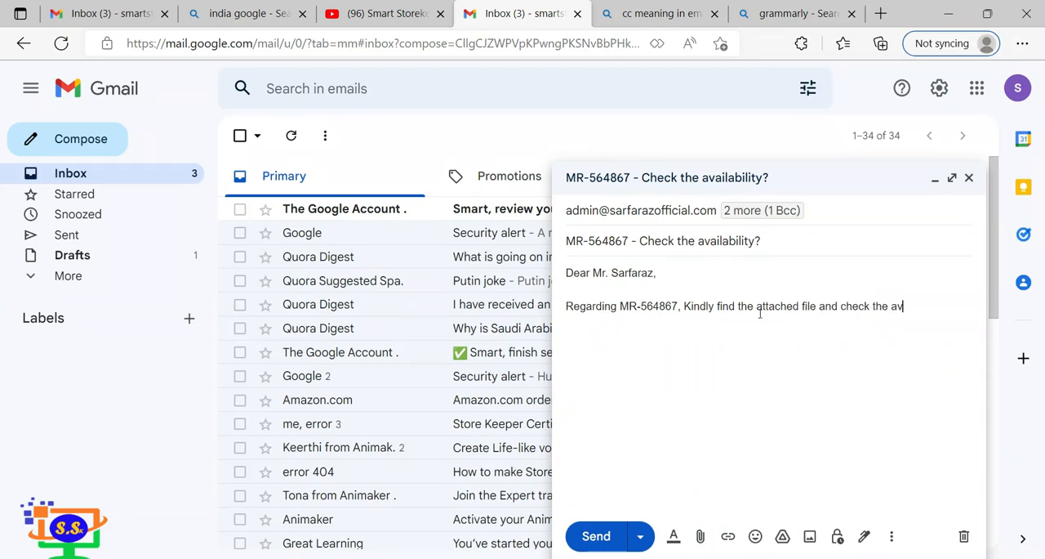
type("ailability,")
Add a new paragraph reading "If you have available these materials let me know.".
key("Return")
key("Return")
type("IF Y")
key("BackSpace")
key("BackSpace")
key("BackSpace")
key("BackSpace")
type("If you have ")
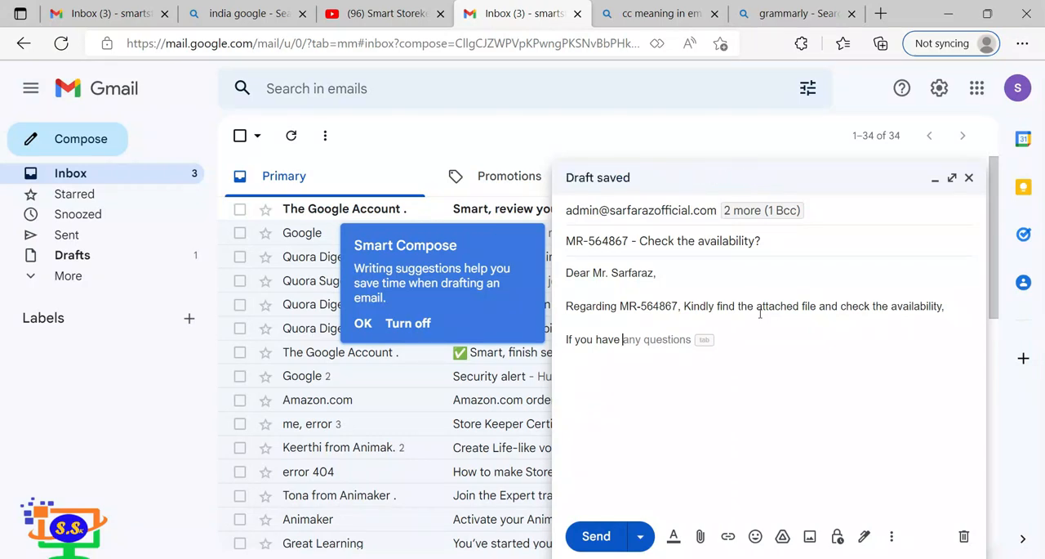
type("available ")
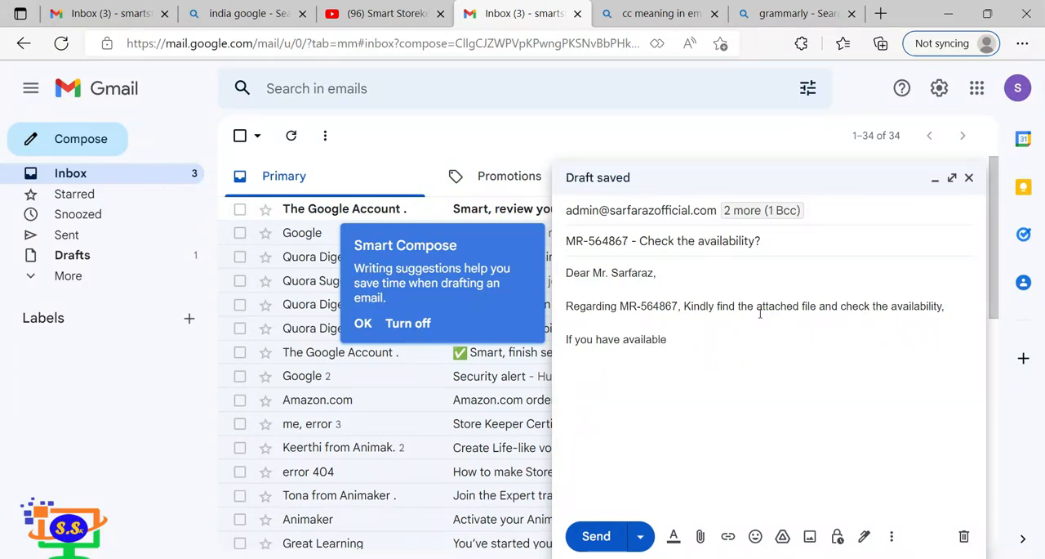
type("these")
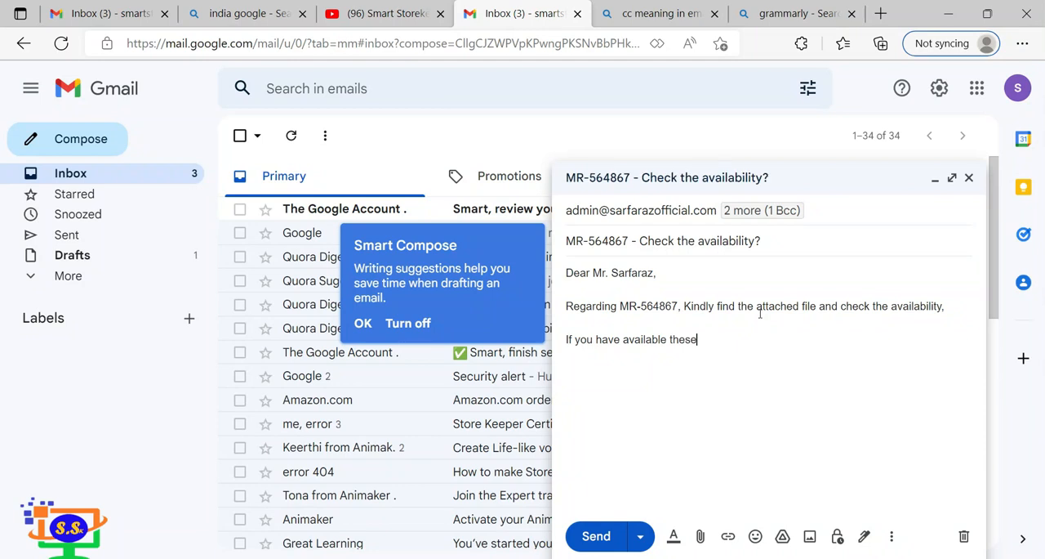
type(" materials let me know.")
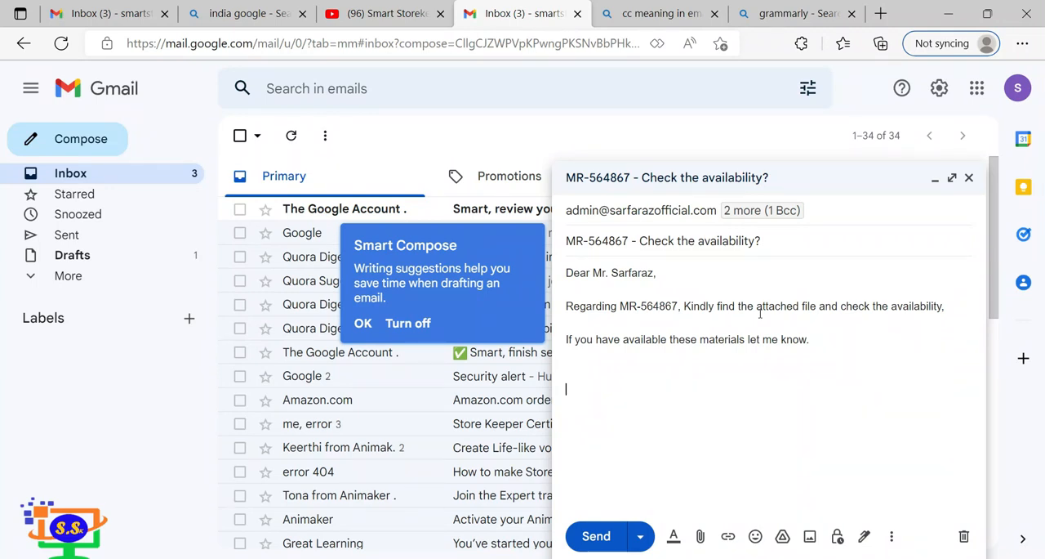
Add the sentence "Your quick action will be highly appreciated." below the materials paragraph.
type("Your quic")
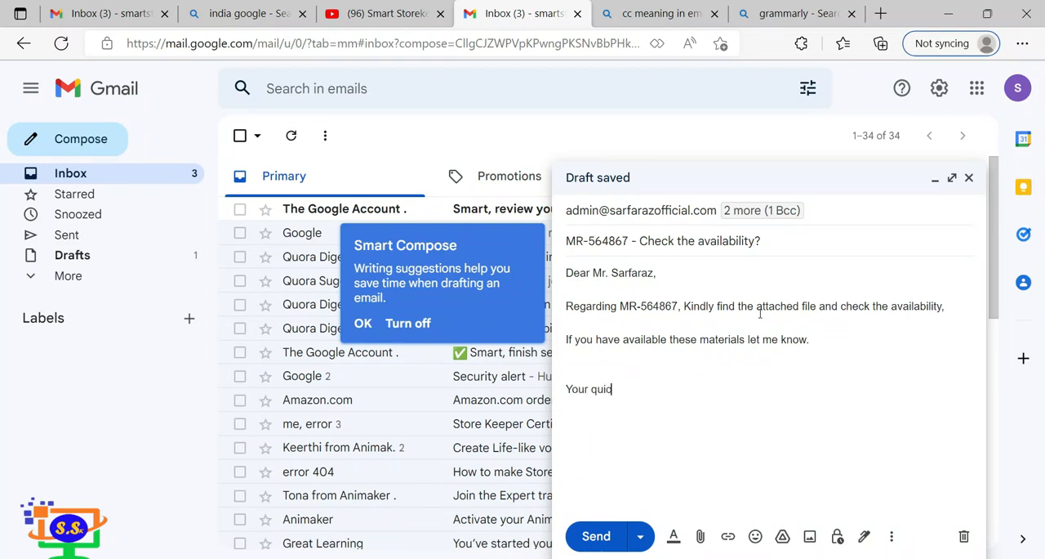
type("k action will")
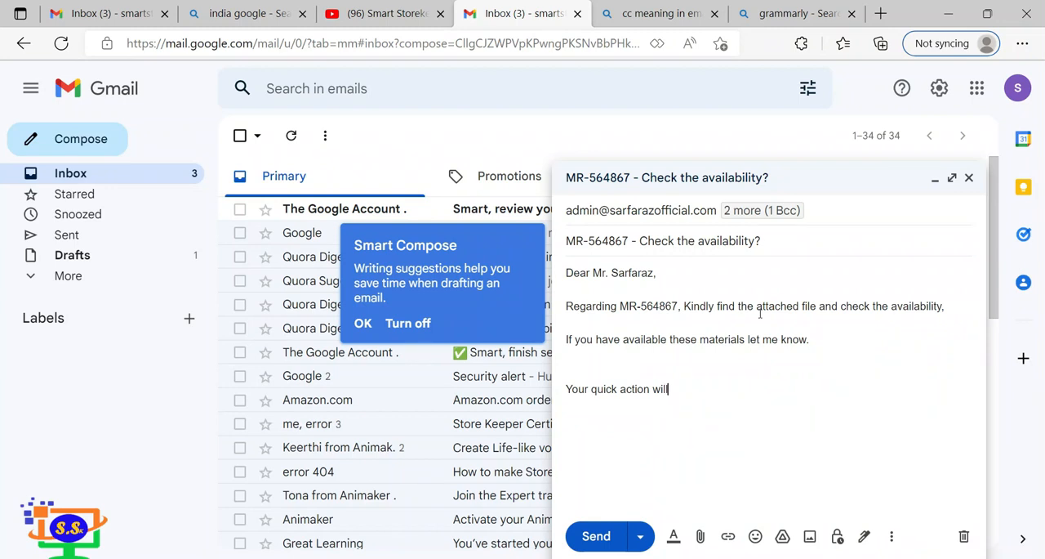
type(" be")
key("Tab")
type(".")
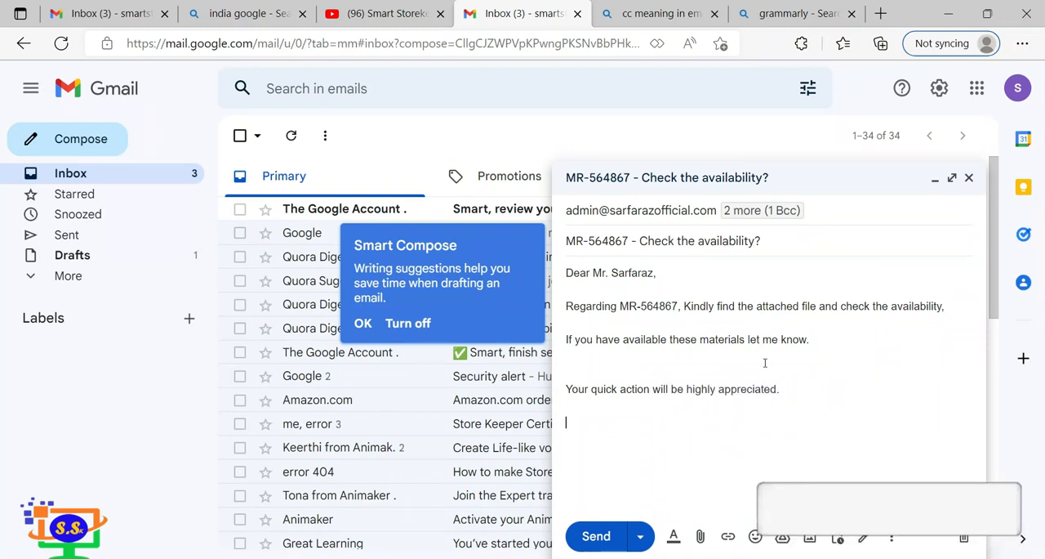
Add the closing line "Thank you for your cooperation & understanding." as a separate paragraph.
key("Return")
type("T")
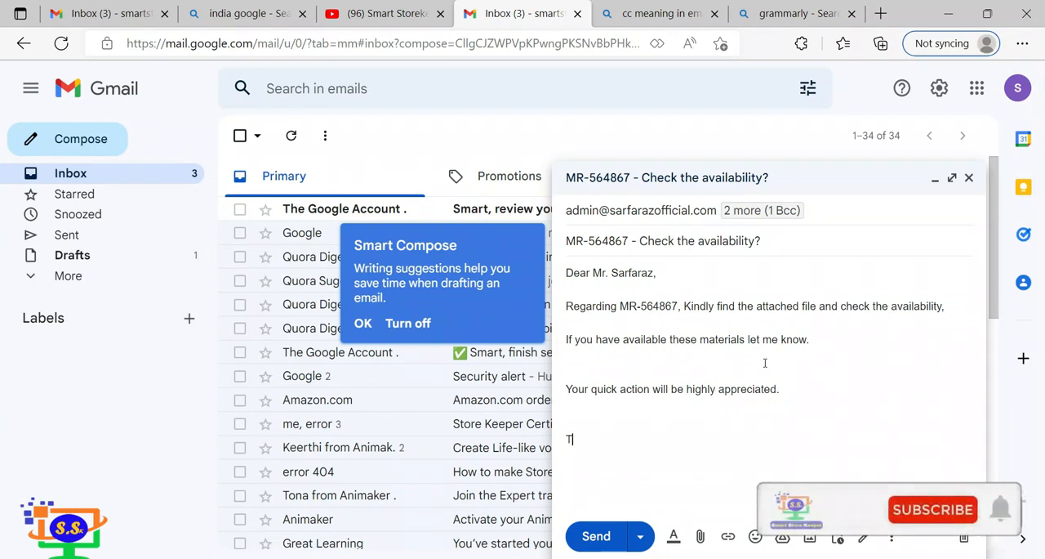
type("han k youfor")
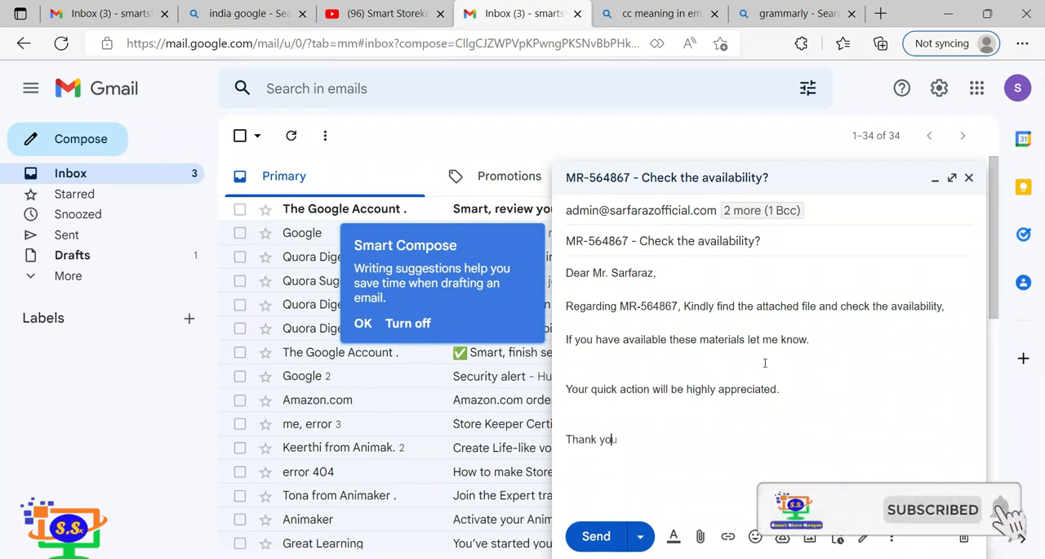
key("BackSpace")
key("BackSpace")
key("BackSpace")
key("BackSpace")
type("fyo")
key("BackSpace")
key("BackSpace")
type("or your cooperation")
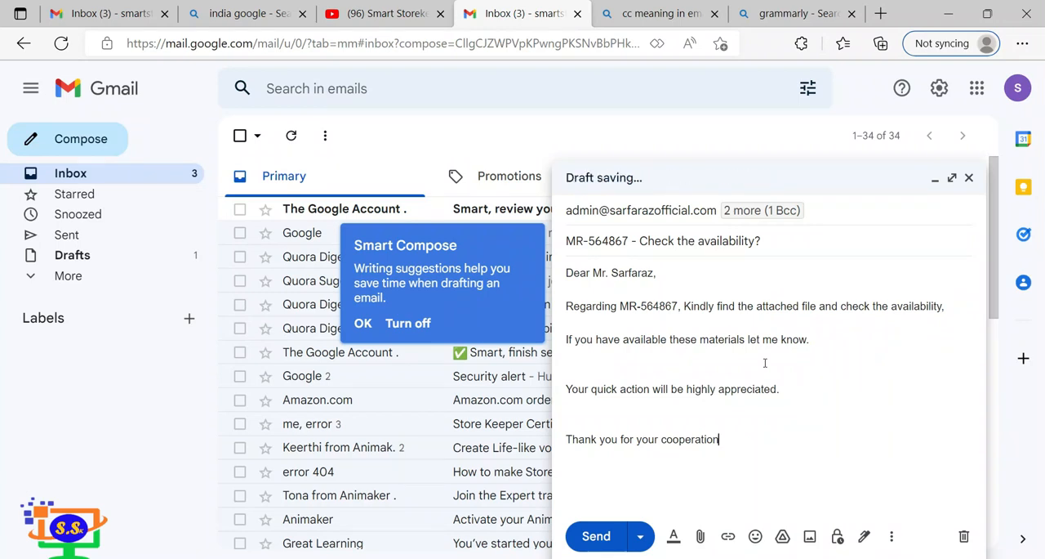
type("&")
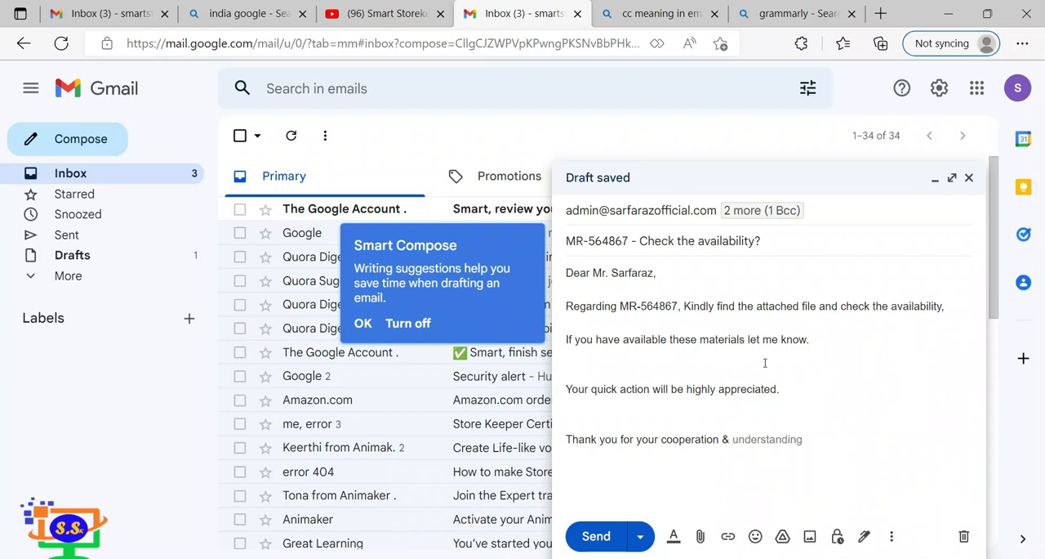
key("Tab")
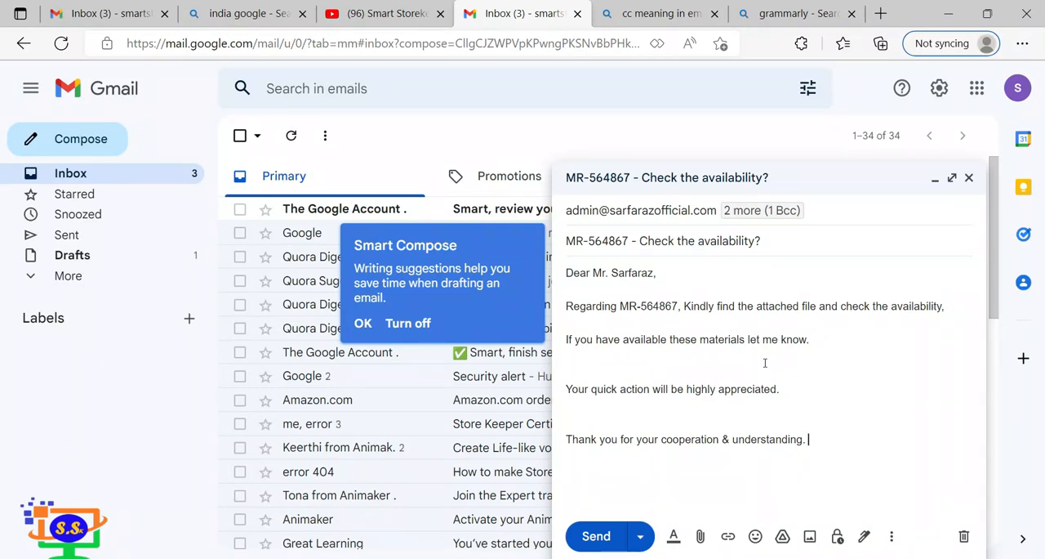
End the message with the sign-off "Thanks & Best Regards.".
type("Thank")
key("Tab")
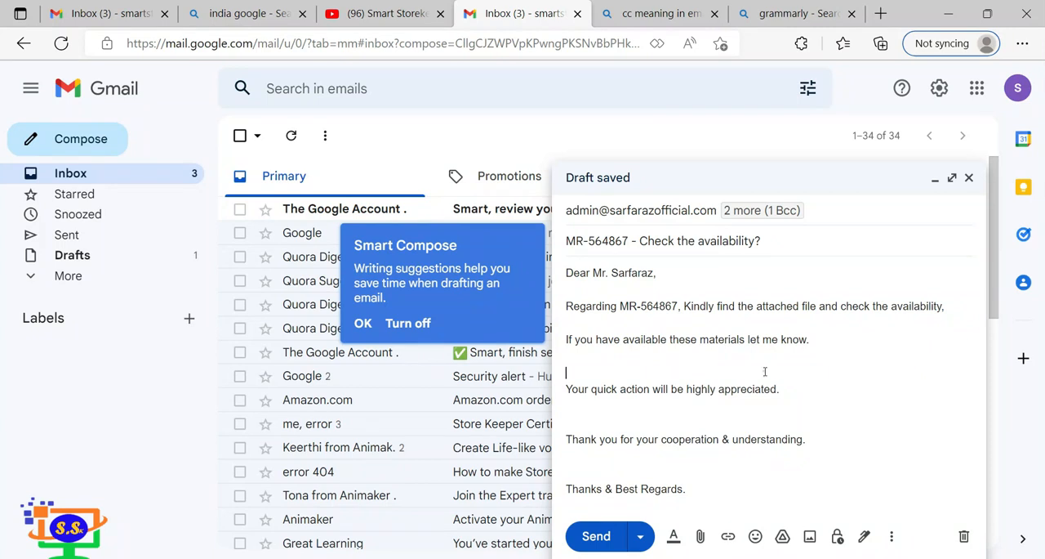
Adjust the blank lines between the closing paragraphs of the message and dismiss the Smart Compose tip.
key("Return")
key("Return")
key("Return")
scroll(763, 371, "down", 1)
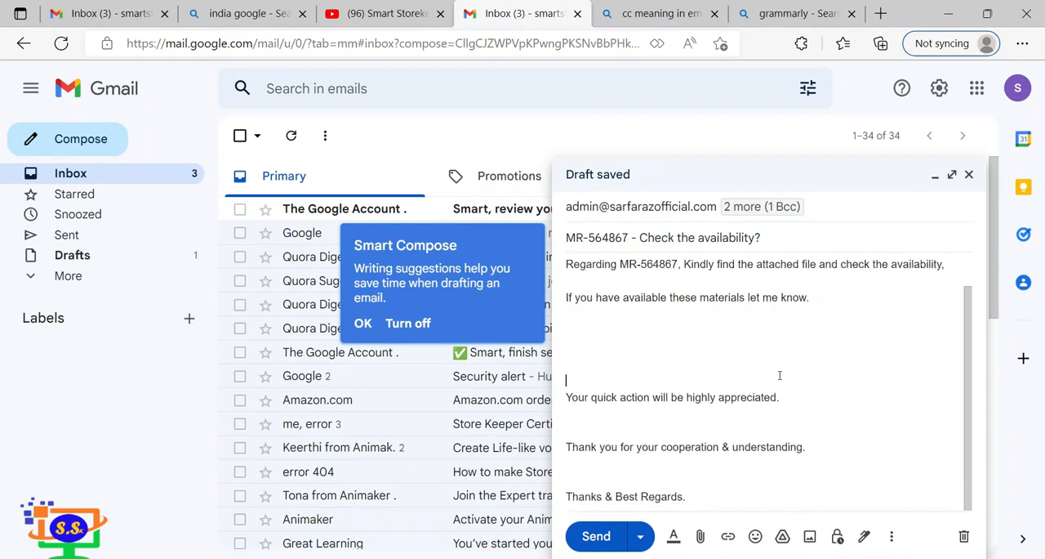
left_click(815, 446)
key("Delete")
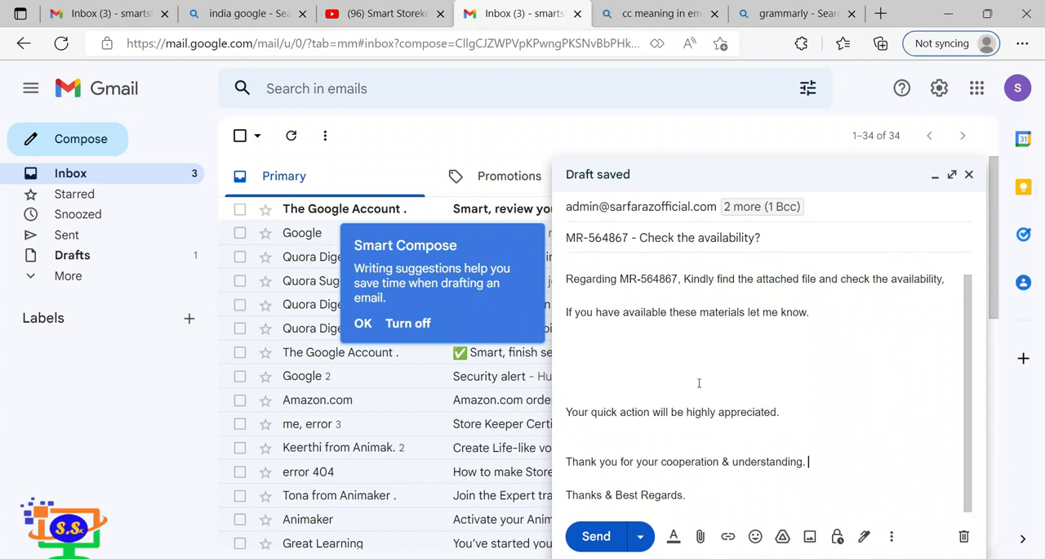
left_click(641, 434)
key("Return")
left_click(605, 360)
key("Delete")
key("Delete")
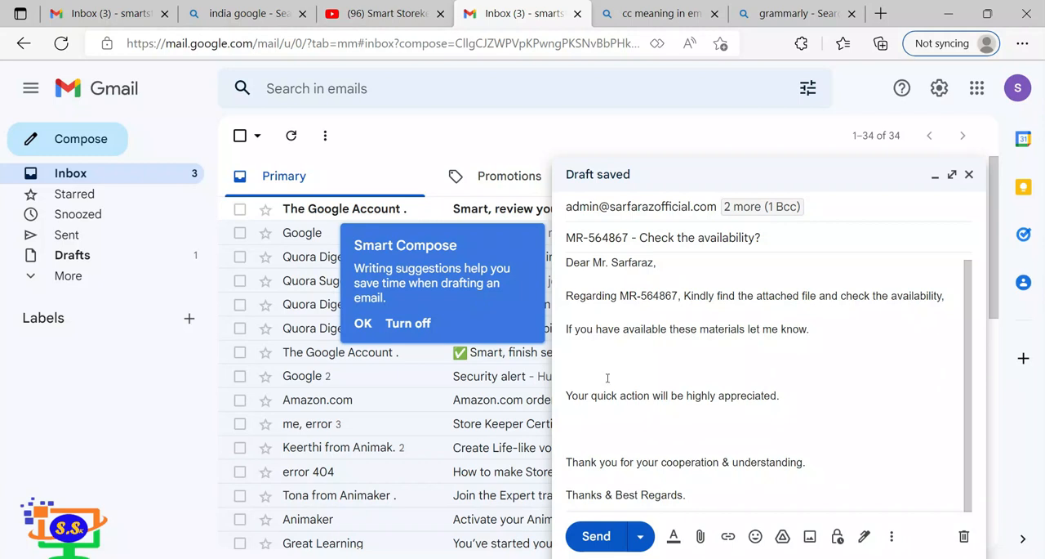
left_click(365, 323)
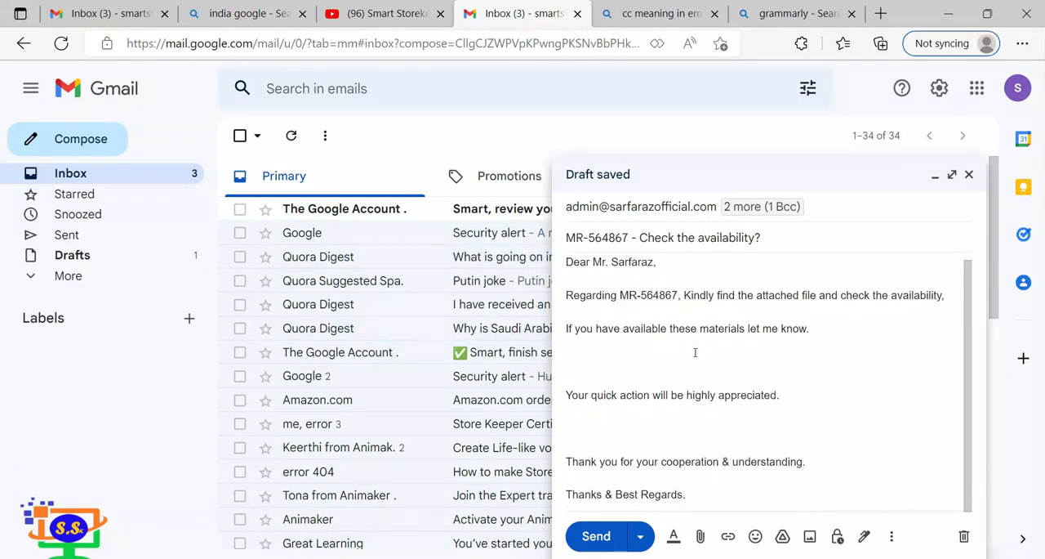
scroll(746, 387, "up", 1)
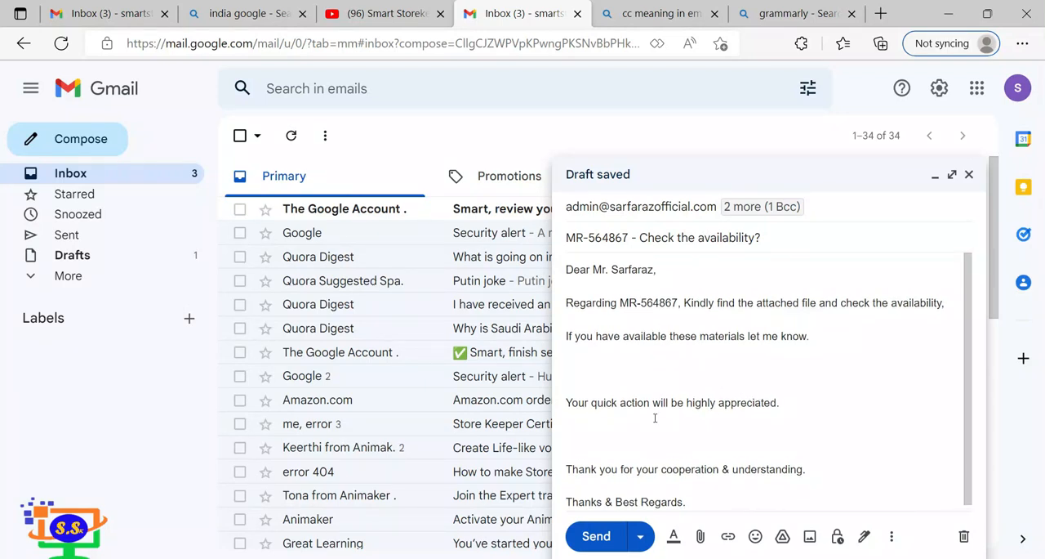
left_click_drag(683, 304, 944, 303)
left_click(804, 360)
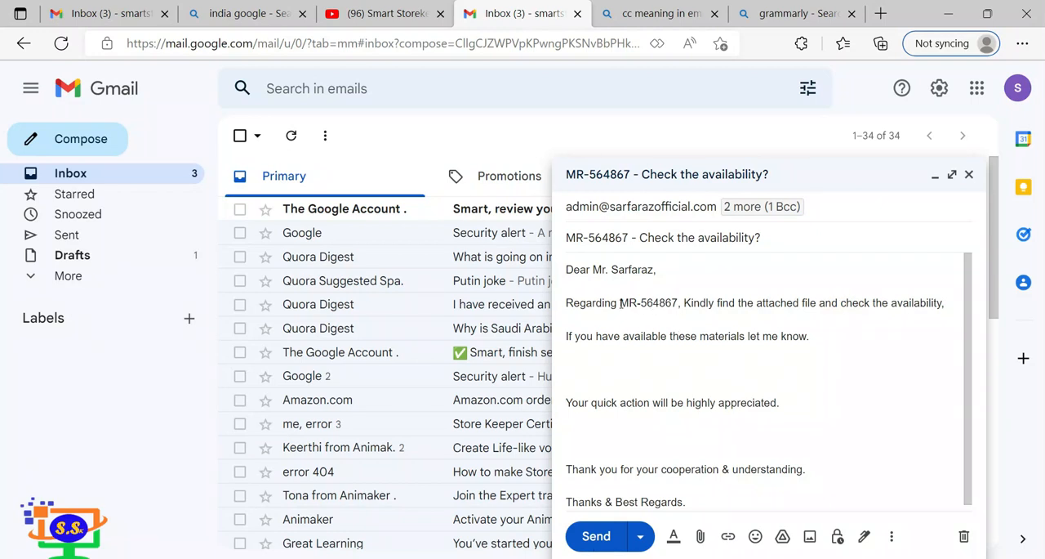
Highlight the material request number in the message's "Regarding" sentence with a yellow background colour.
left_click_drag(620, 303, 679, 303)
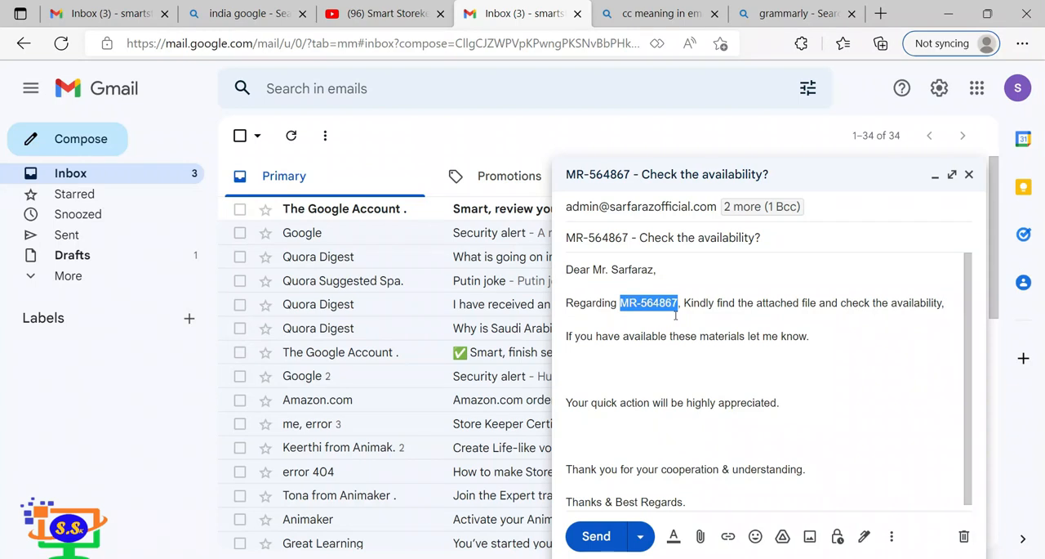
left_click(864, 535)
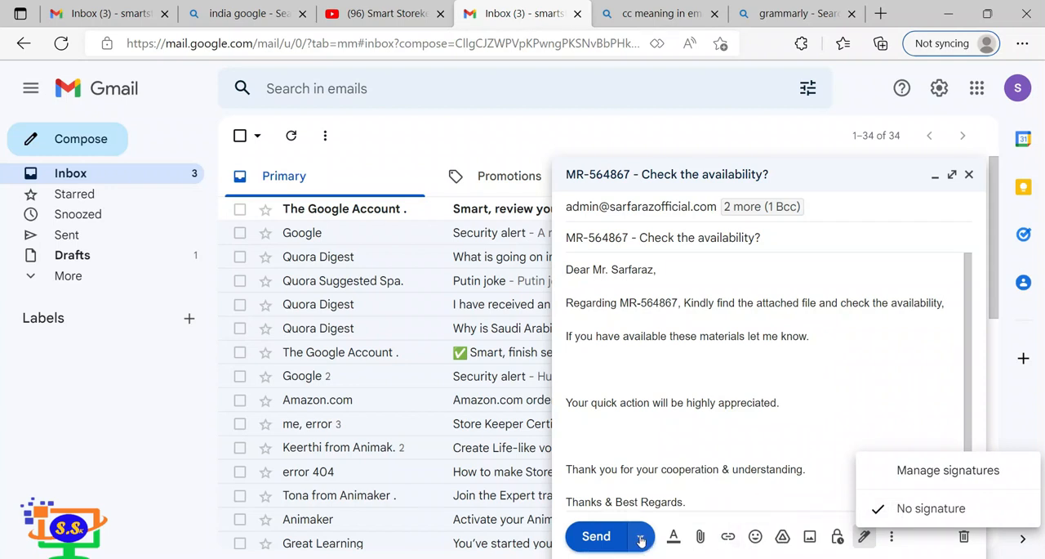
left_click(674, 536)
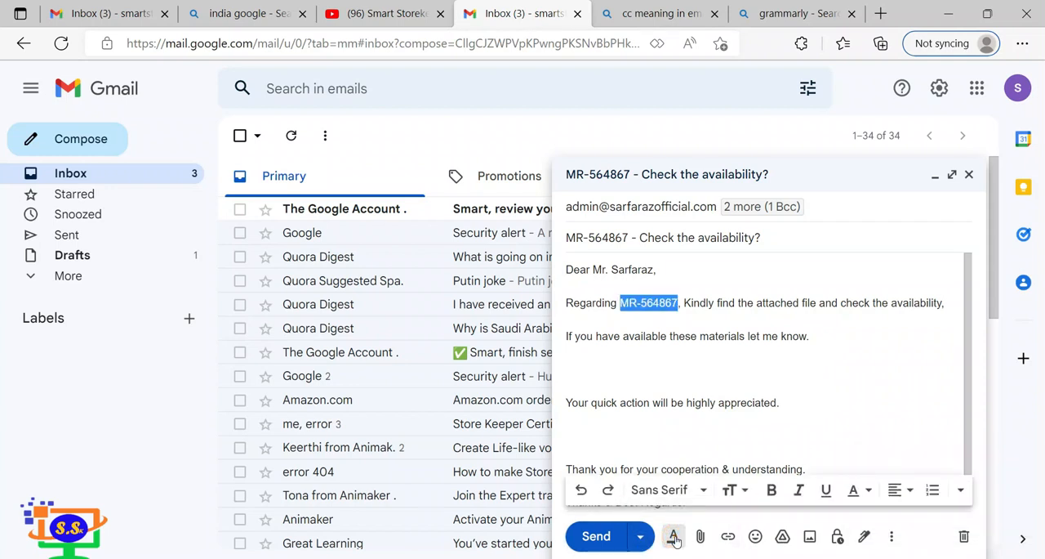
left_click(673, 536)
left_click(674, 537)
left_click(732, 490)
left_click(670, 490)
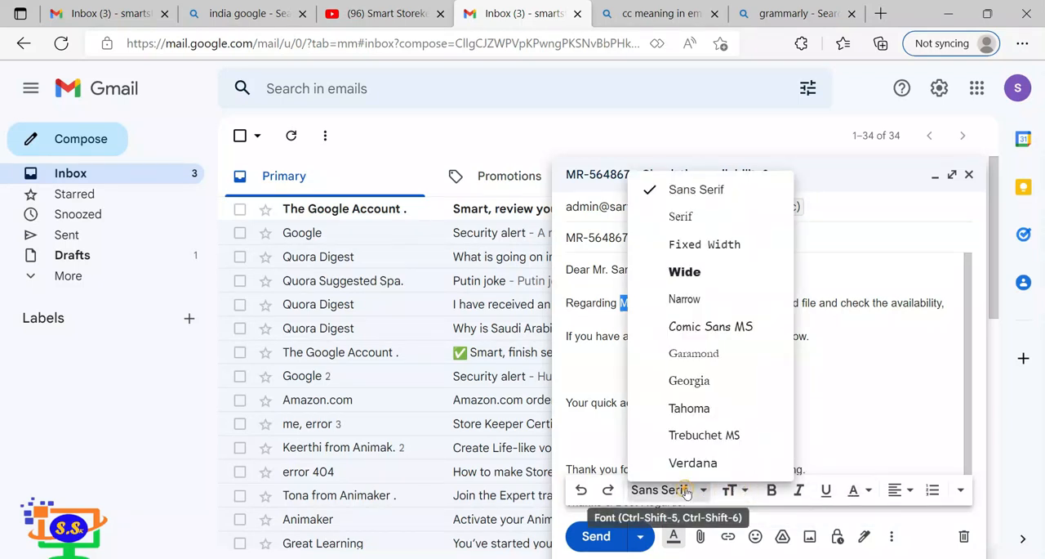
left_click(854, 491)
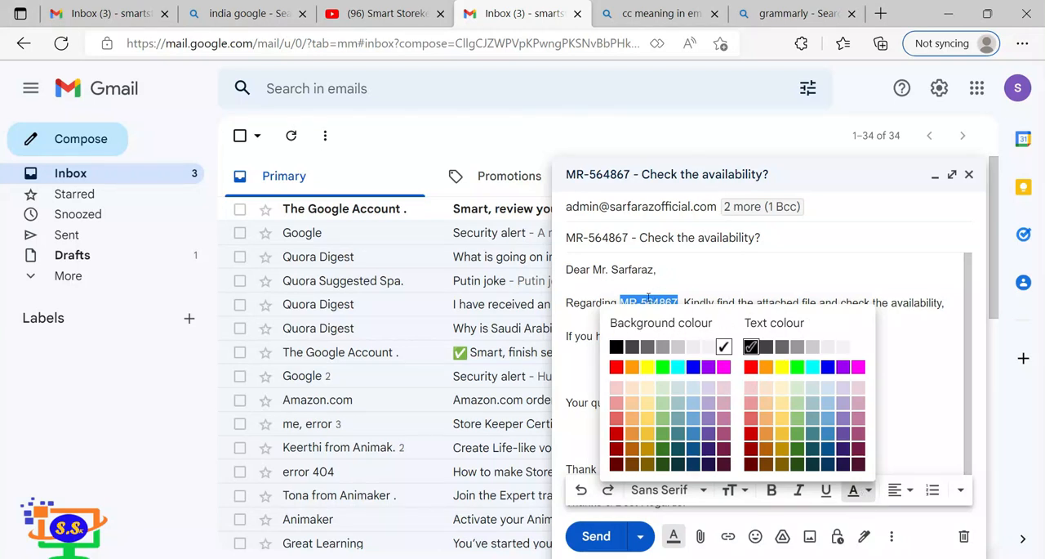
left_click(647, 366)
left_click(678, 336)
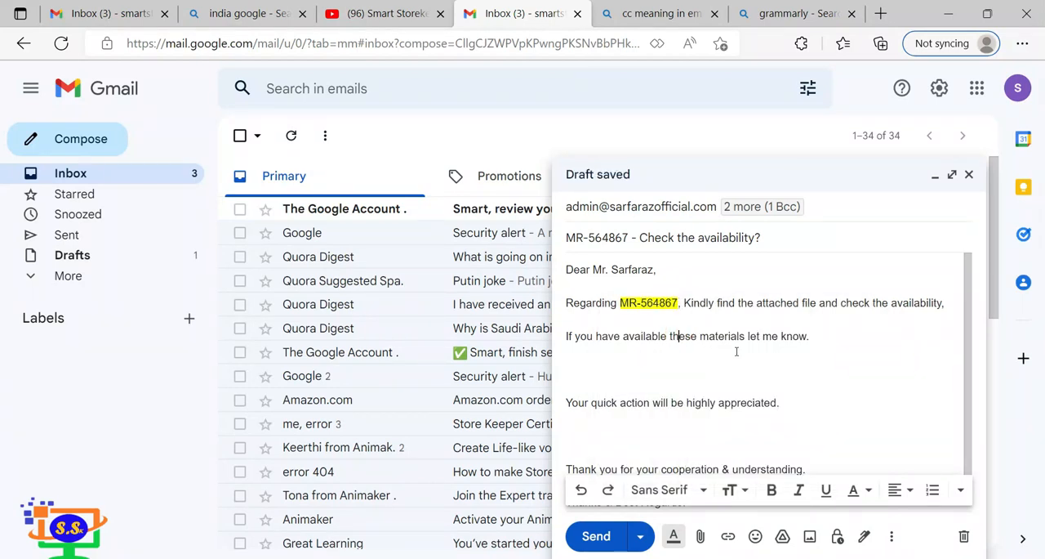
Try a numbered list on the blank line below the "If you have available these materials" sentence and remove it again.
left_click(637, 366)
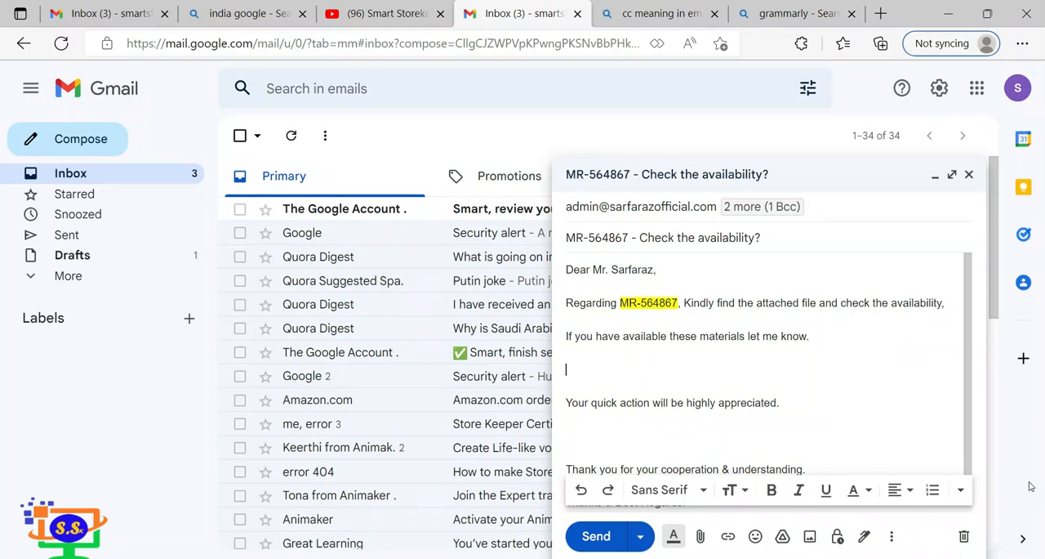
left_click(960, 489)
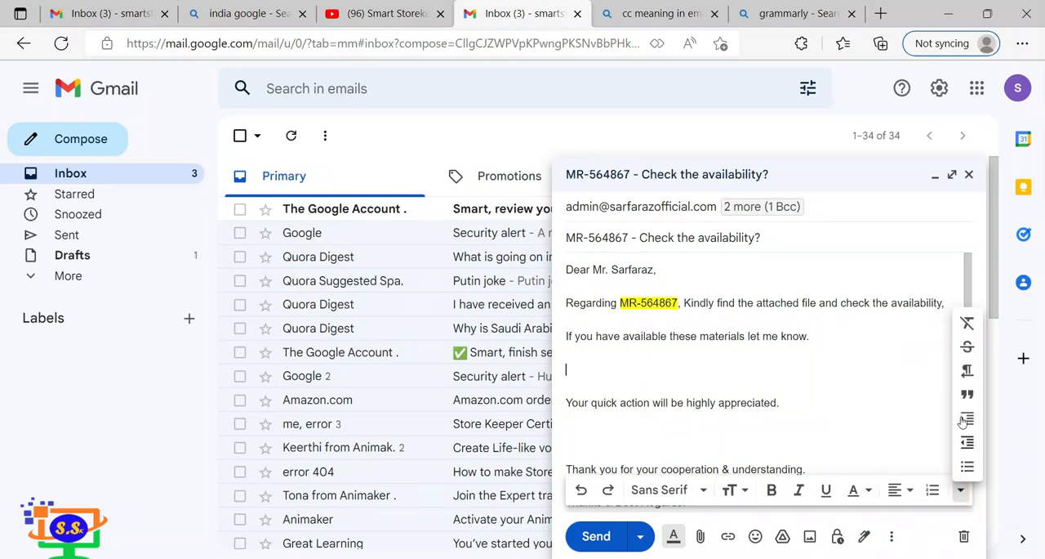
left_click(931, 490)
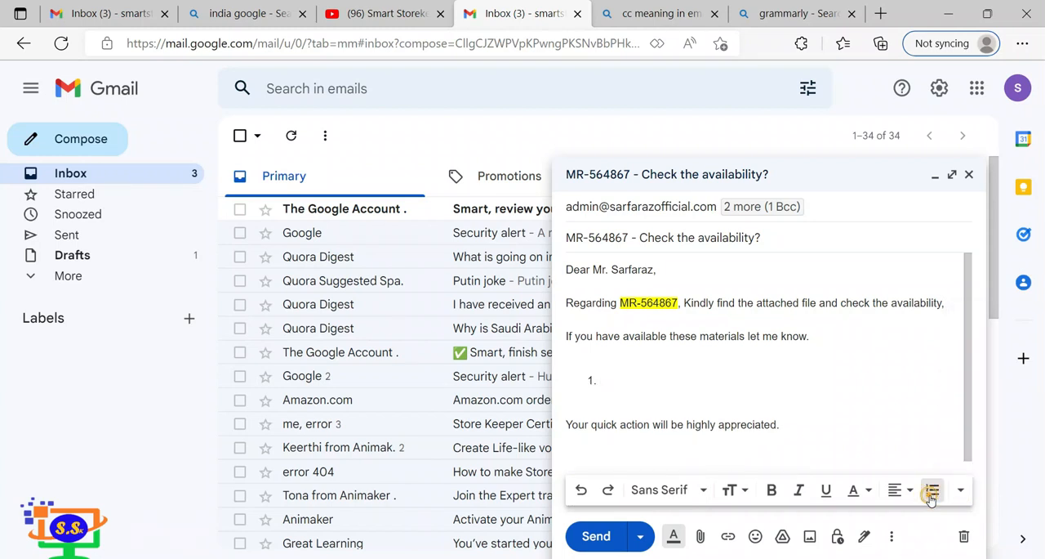
left_click(932, 490)
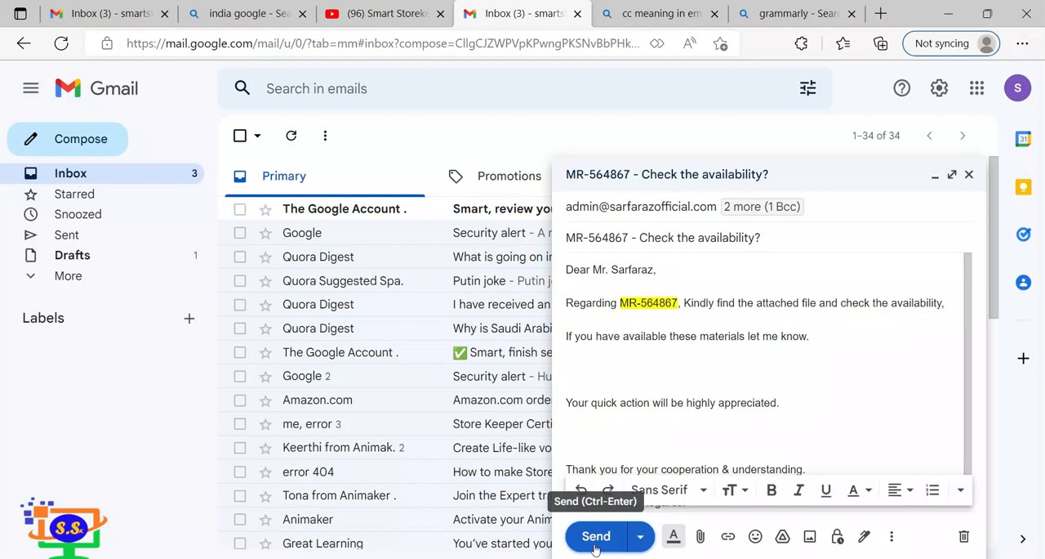
Try to schedule the email for sending on 21 Oct 2022 and cancel the scheduling.
left_click(639, 536)
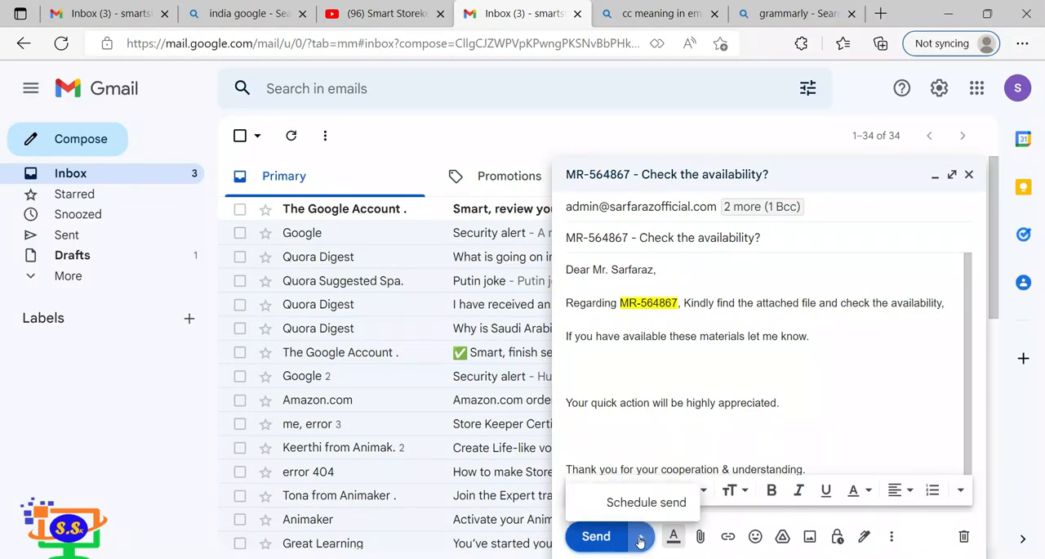
left_click(624, 510)
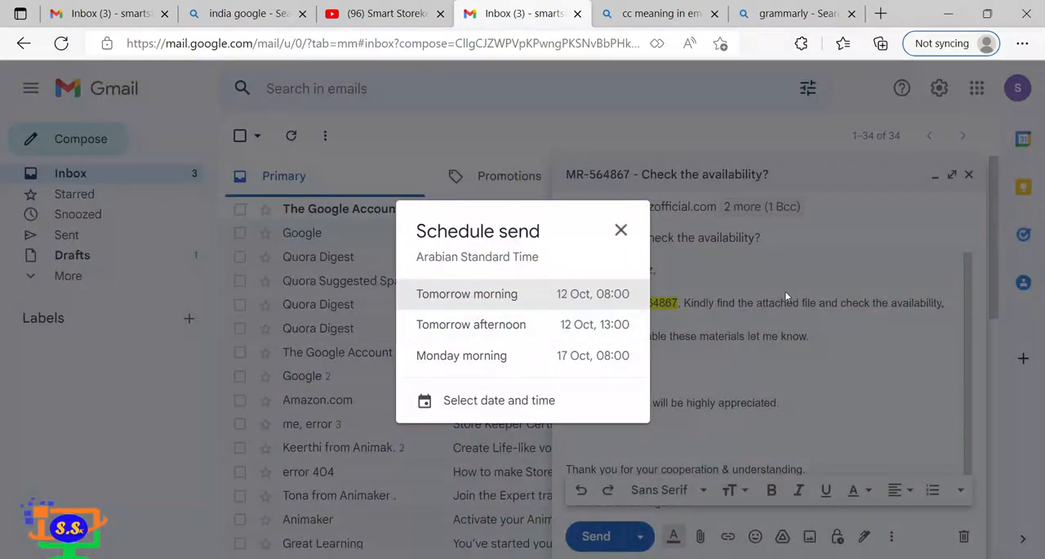
left_click(494, 400)
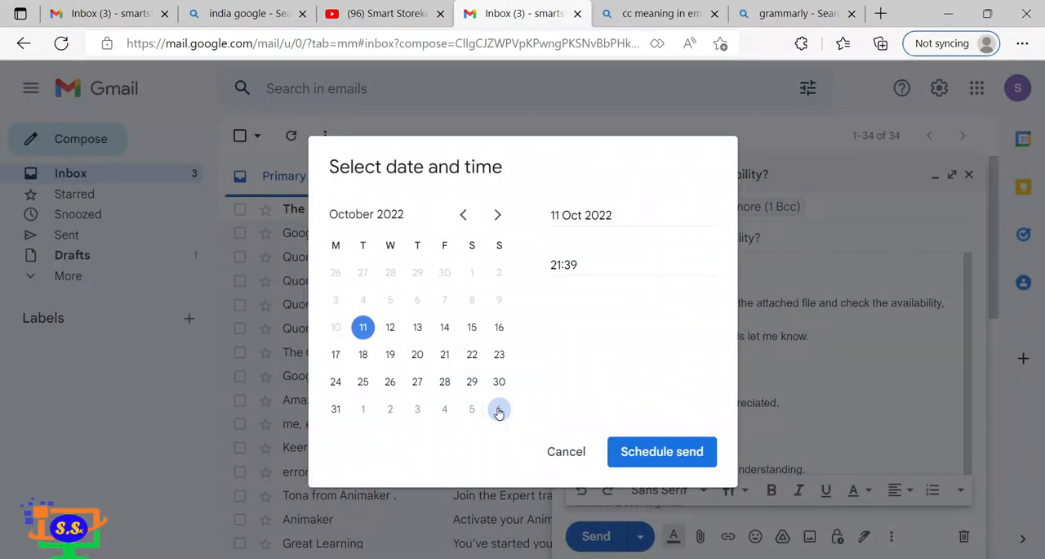
left_click(444, 353)
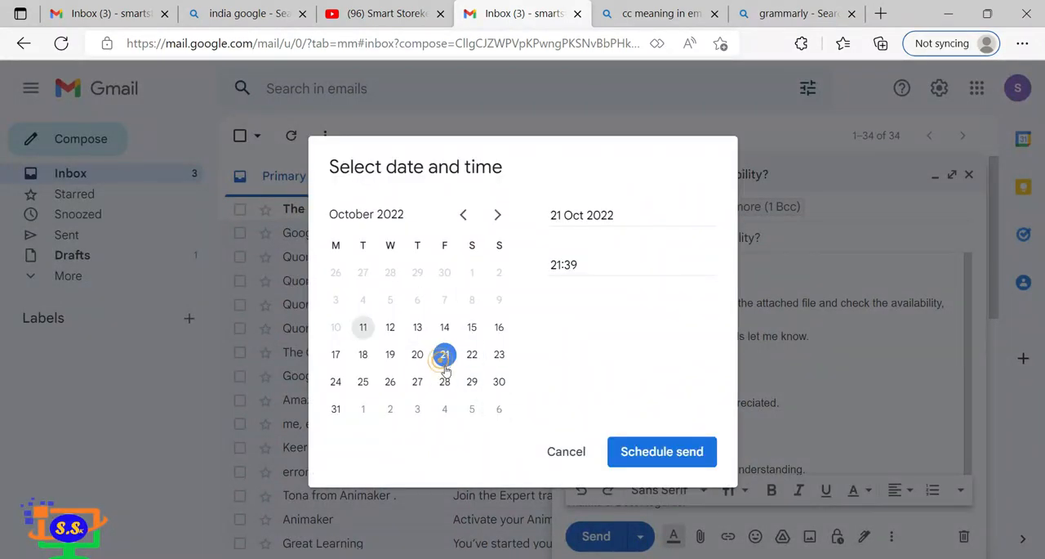
left_click(687, 458)
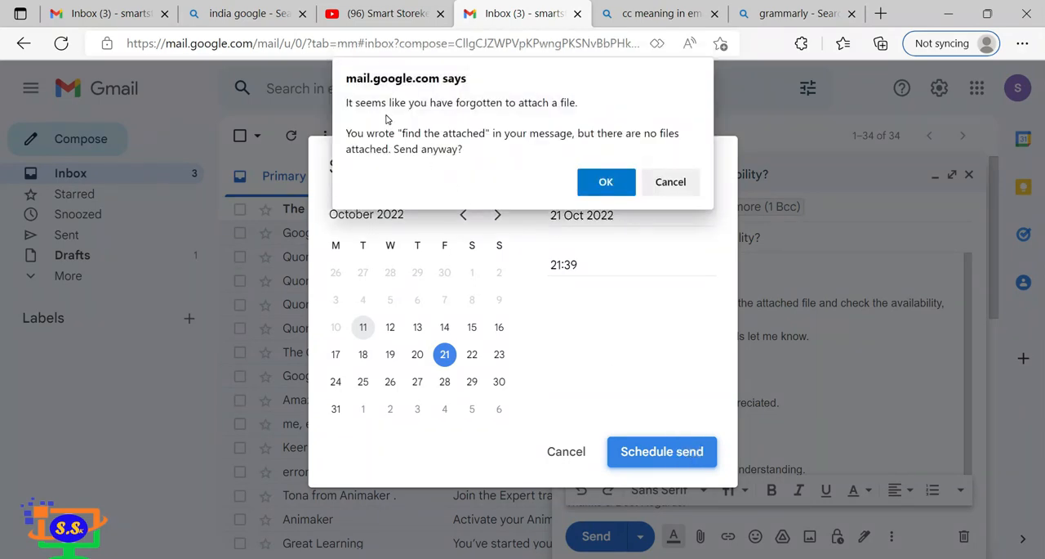
left_click(687, 187)
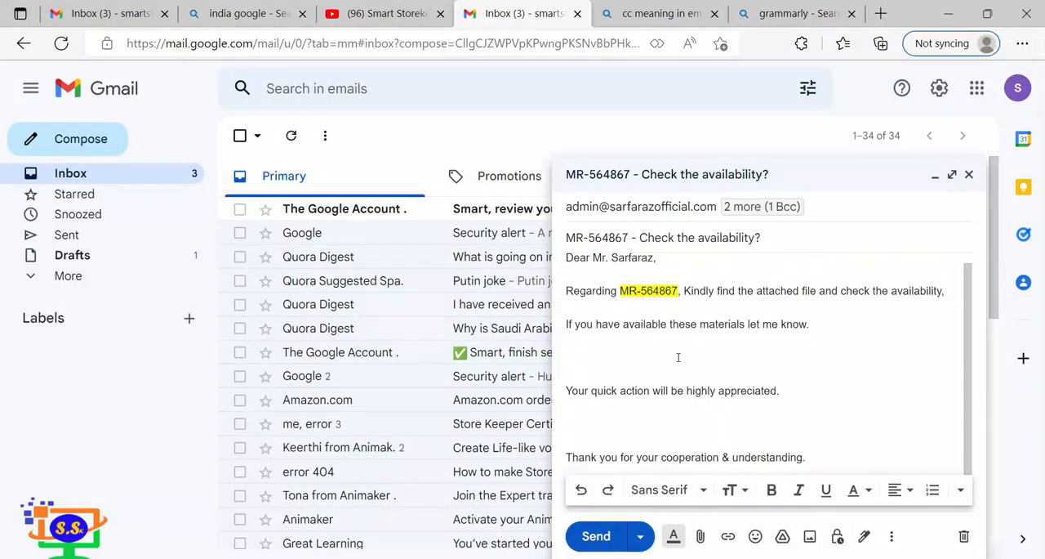
Review the email's To, Cc and Bcc recipients, its subject and the message down to the sign-off.
left_click(670, 206)
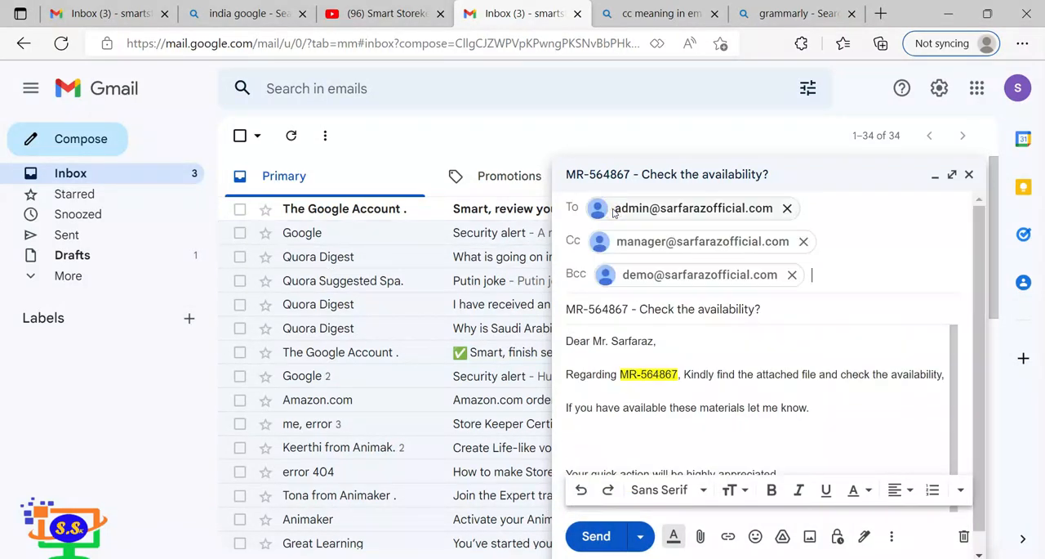
left_click(775, 309)
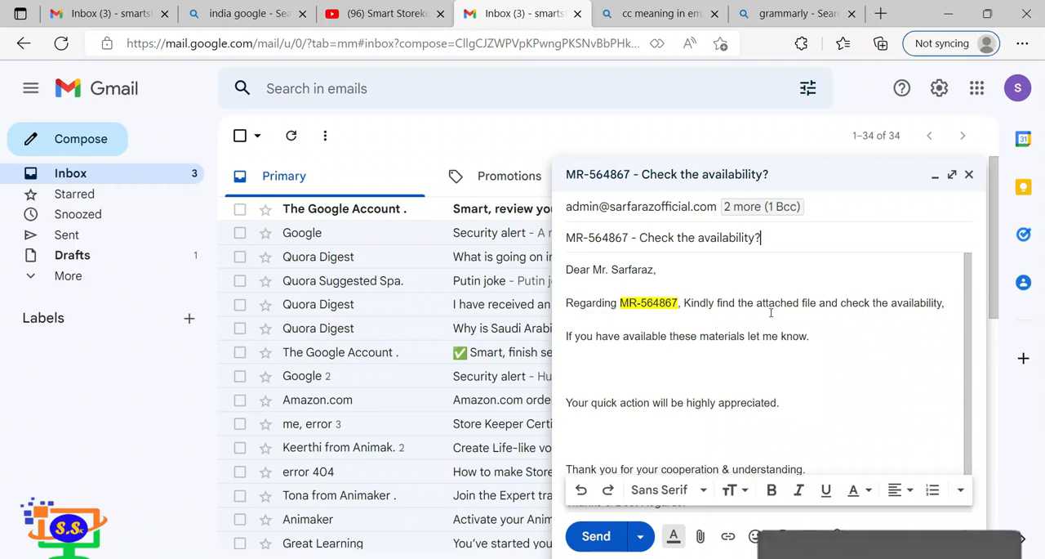
scroll(749, 338, "down", 1)
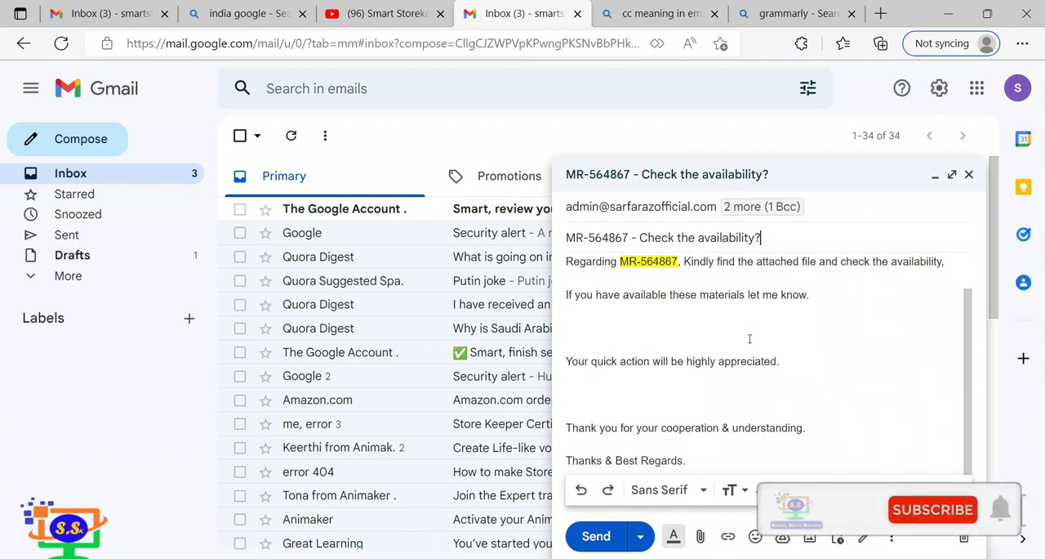